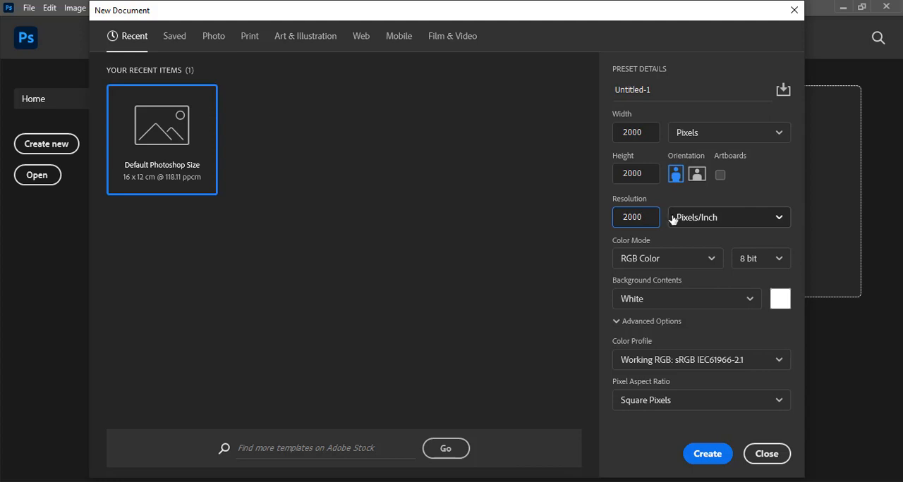
# - Name the new document EID FLYER and create it
pyautogui.click(633, 90)
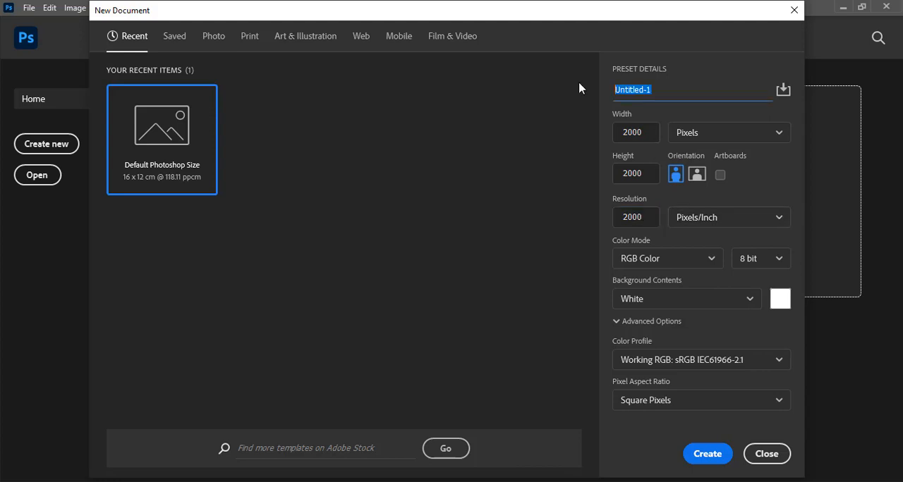
pyautogui.write('EID FLYER')
pyautogui.click(707, 454)
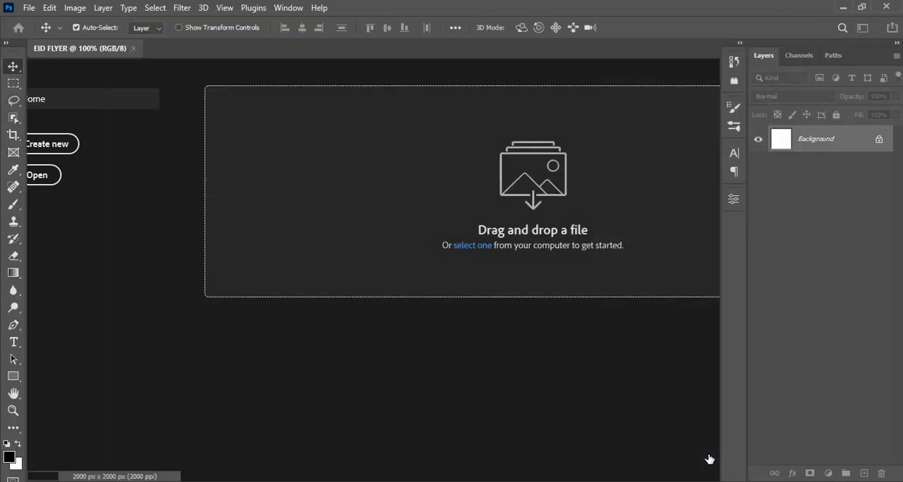
# - Set up a new guide layout with margins enabled, 4 columns and 4 rows, both with a 0 px gutter
pyautogui.click(226, 9)
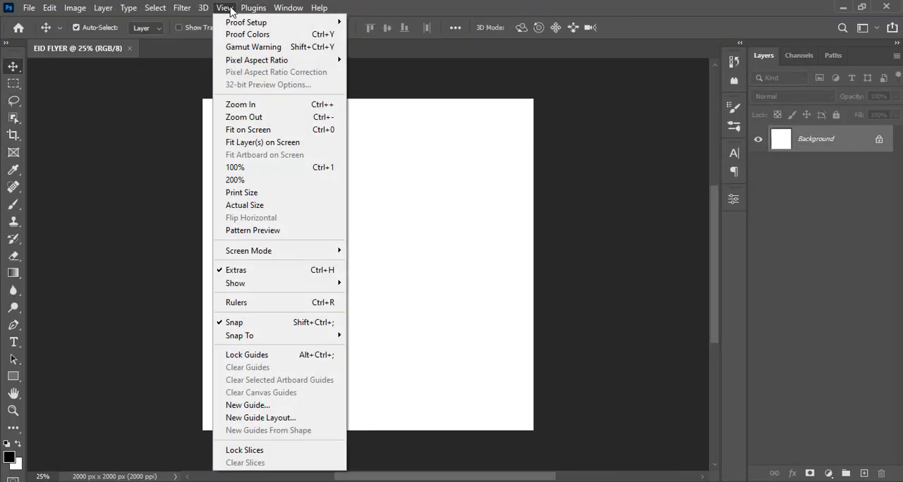
pyautogui.click(257, 419)
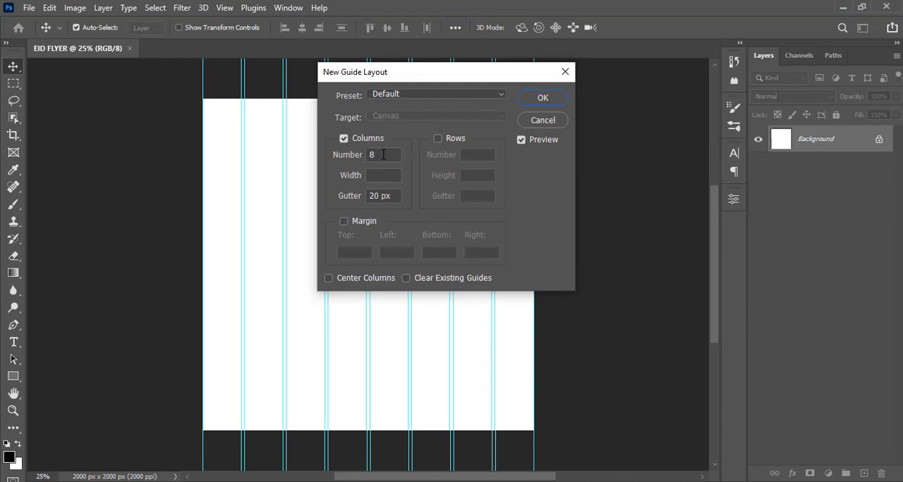
pyautogui.click(438, 139)
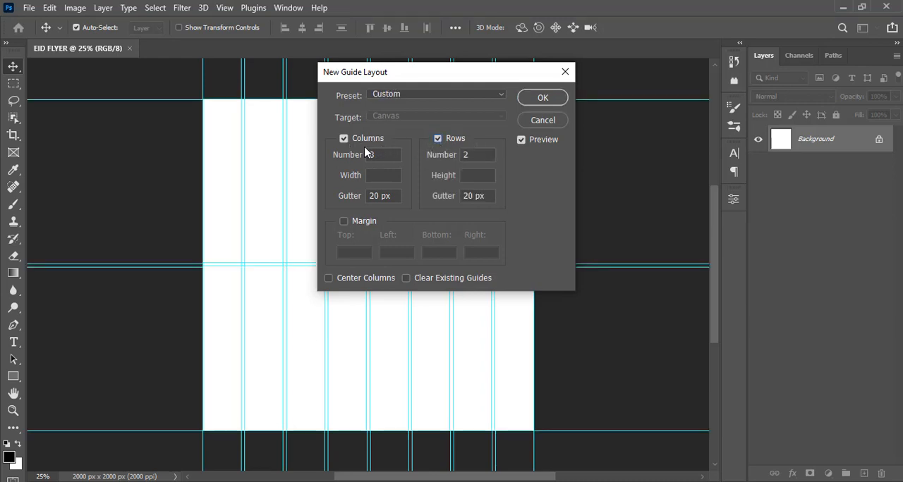
pyautogui.click(344, 222)
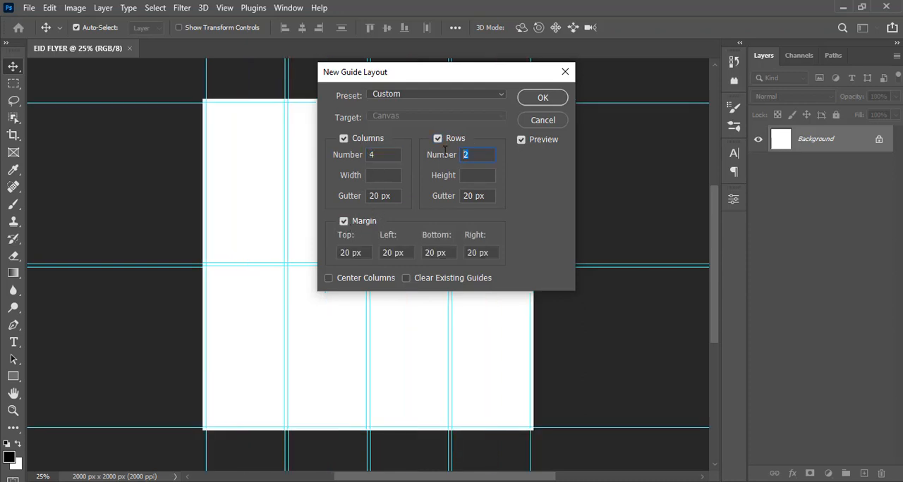
pyautogui.write('4')
pyautogui.click(392, 196)
pyautogui.write('0')
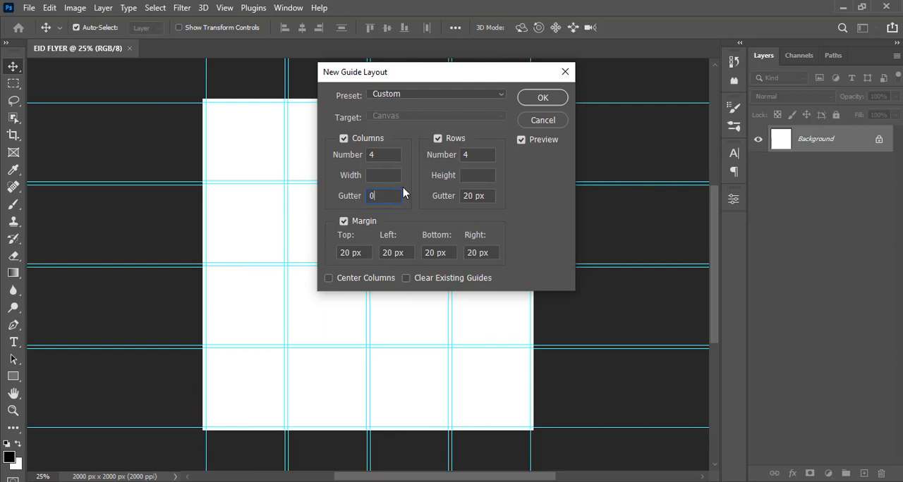
pyautogui.press('Tab')
pyautogui.write('0')
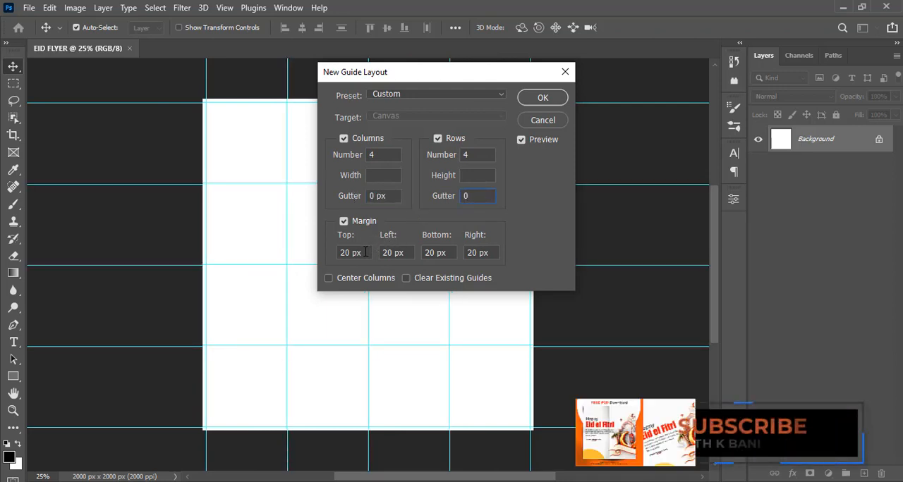
# - Set the top, left, bottom and right guide margins to 100 px each and apply the guide layout
pyautogui.press('Tab')
pyautogui.write('100')
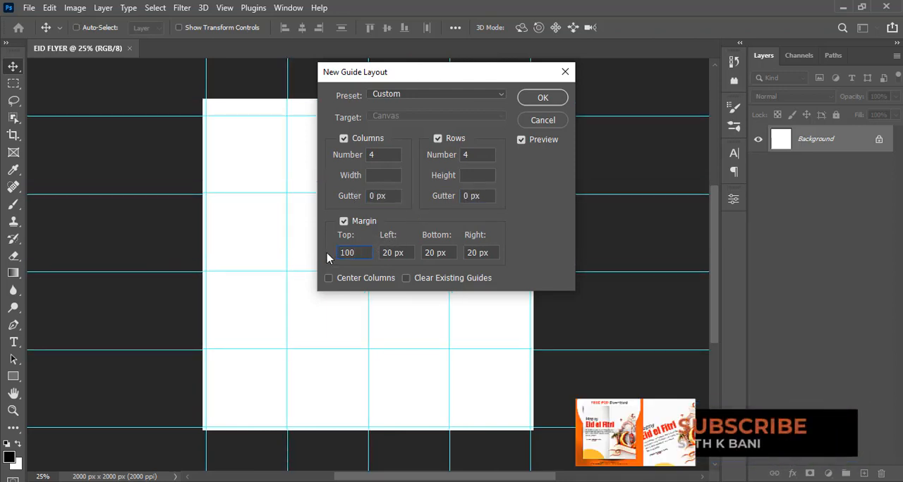
pyautogui.press('Tab')
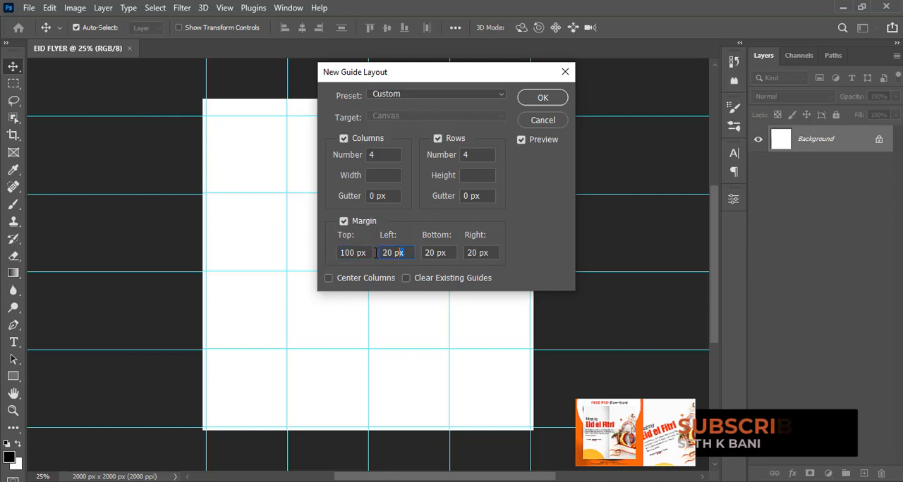
pyautogui.write('100')
pyautogui.press('Tab')
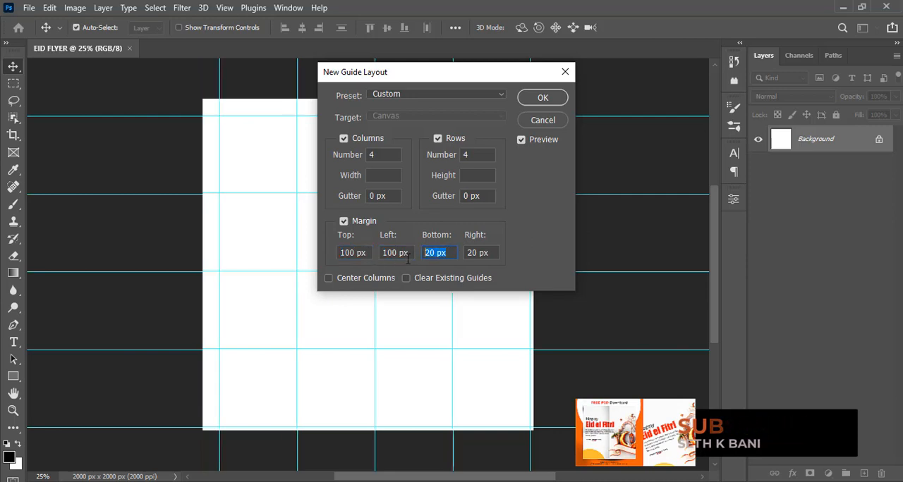
pyautogui.write('100')
pyautogui.press('Tab')
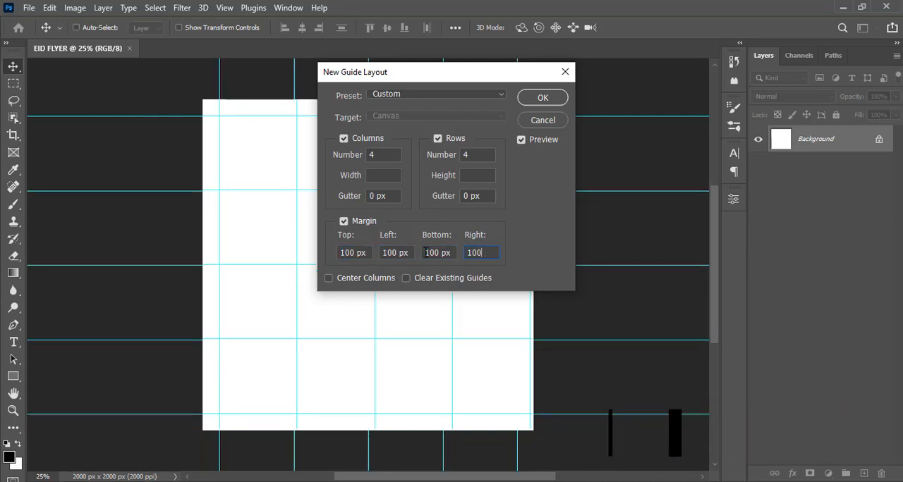
pyautogui.write('100')
pyautogui.click(542, 98)
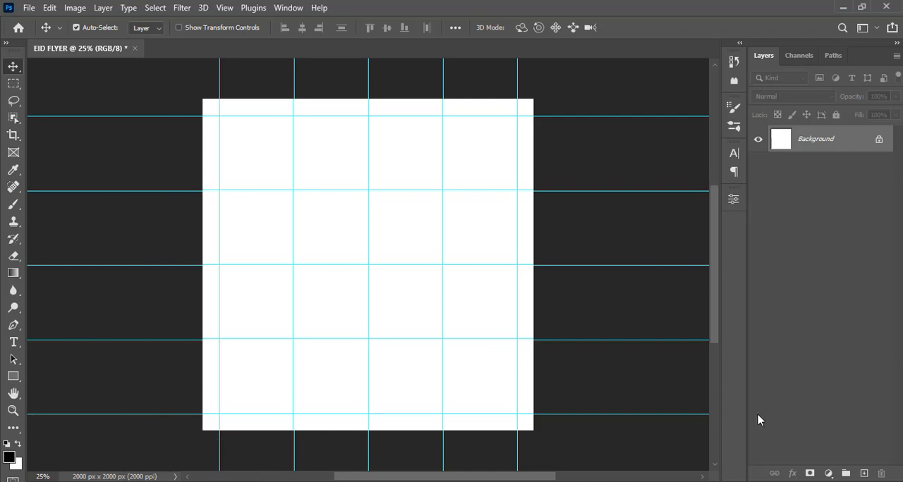
# - Add a solid color fill layer in light grey EAEAEA above the background
pyautogui.click(827, 473)
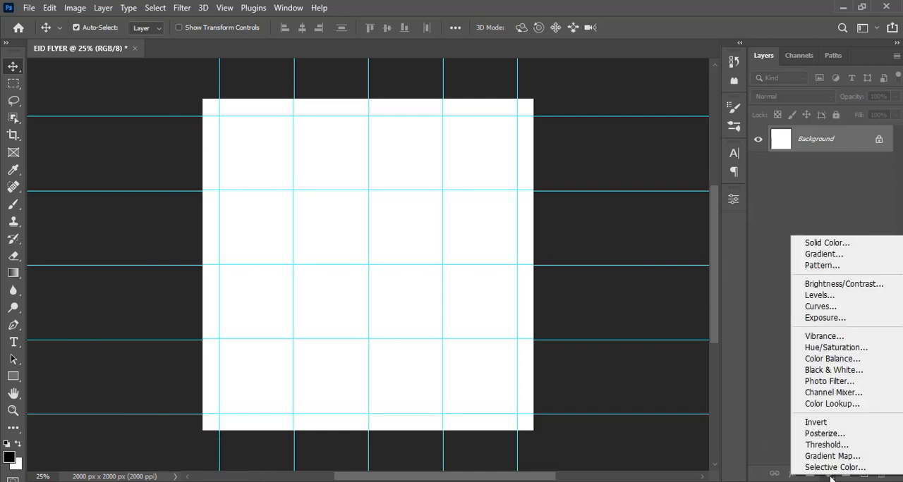
pyautogui.click(826, 244)
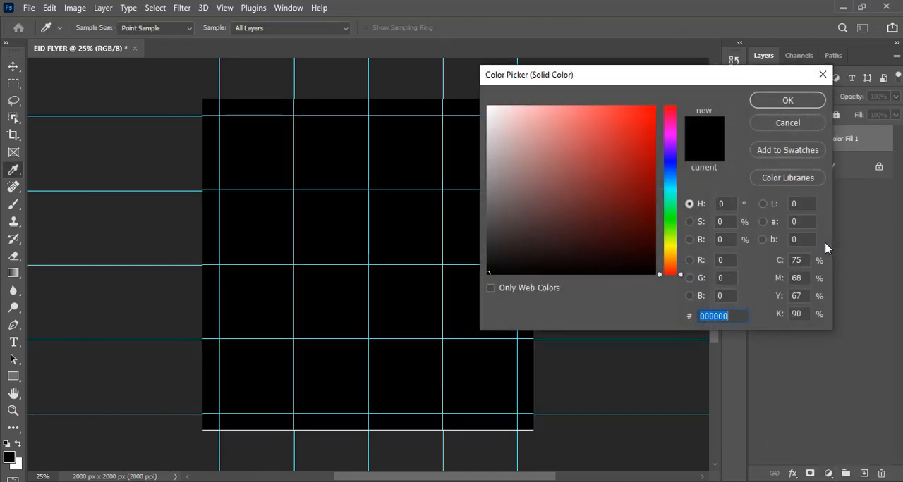
pyautogui.write('EAEAEA')
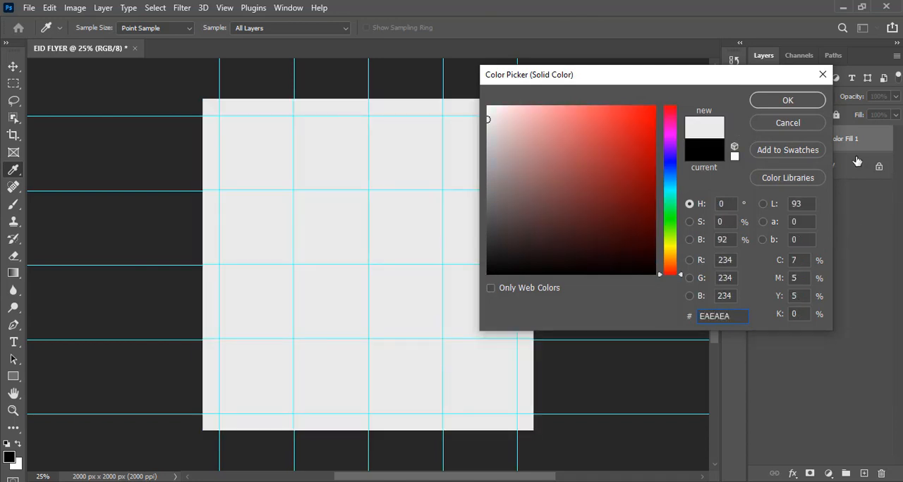
pyautogui.click(787, 100)
pyautogui.press('v')
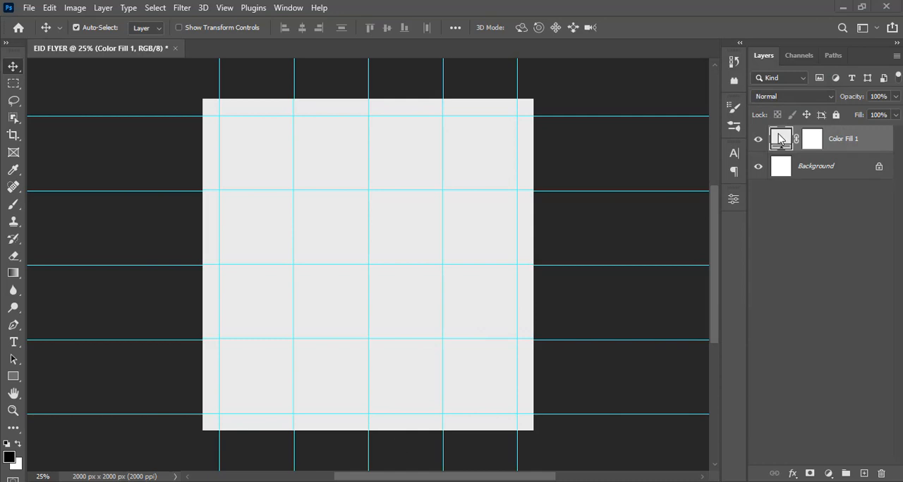
# - Check the fill layer's colour in the Color Picker
pyautogui.click(778, 136)
pyautogui.doubleClick(783, 138)
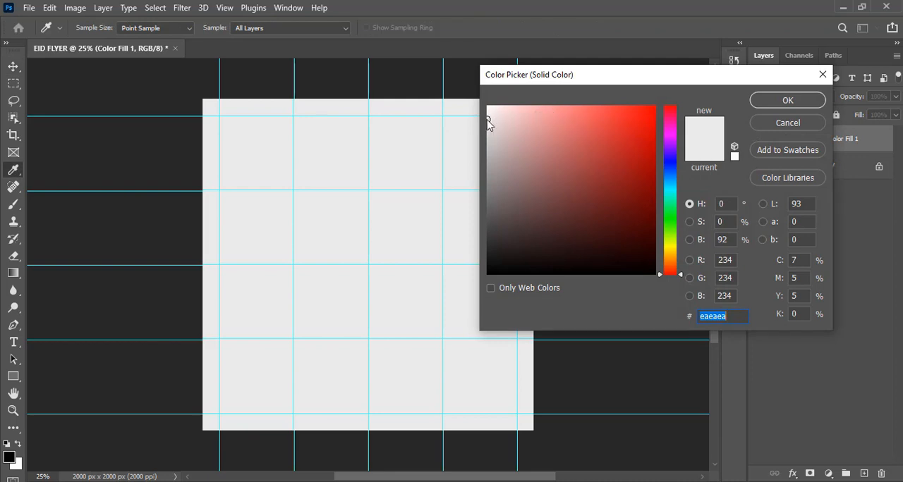
pyautogui.click(770, 104)
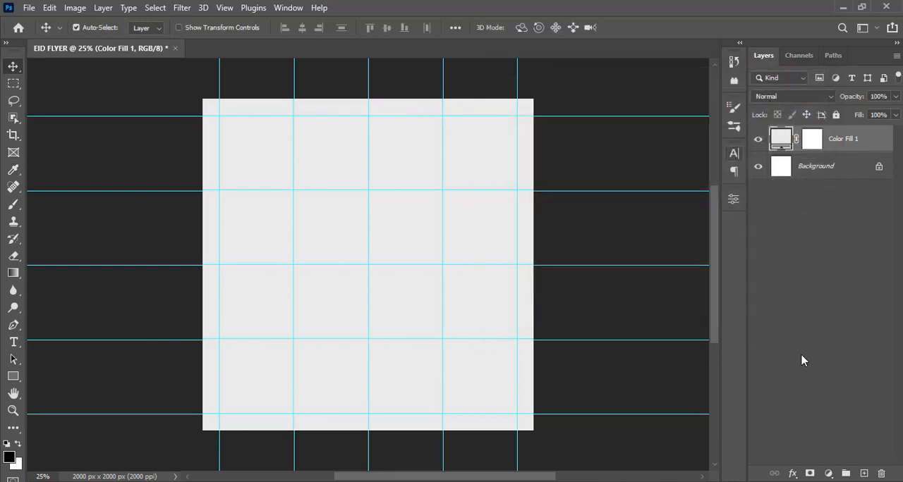
# - Add a new layer above the color fill and prepare a soft round brush enlarged to 1000 px
pyautogui.click(864, 474)
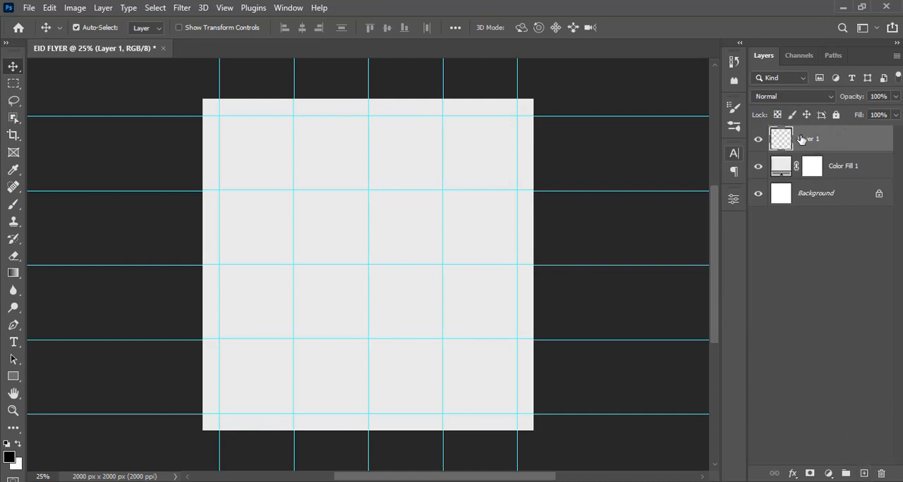
pyautogui.press('b')
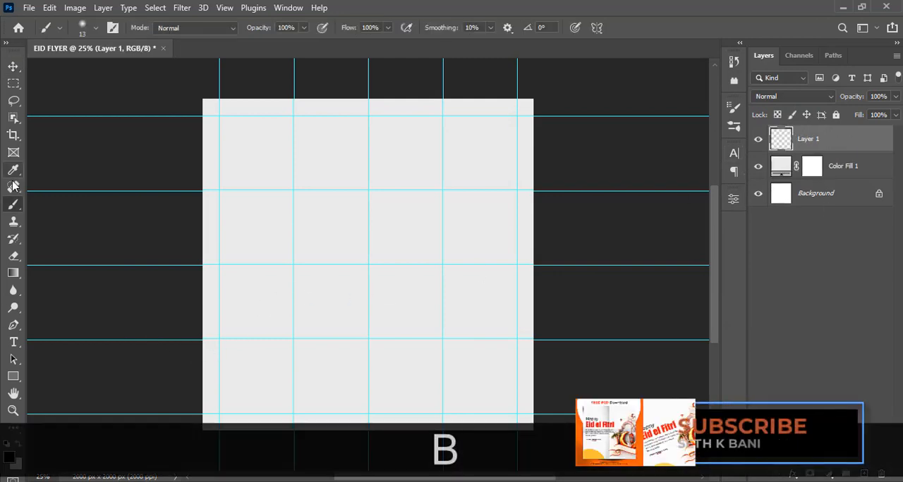
pyautogui.click(94, 28)
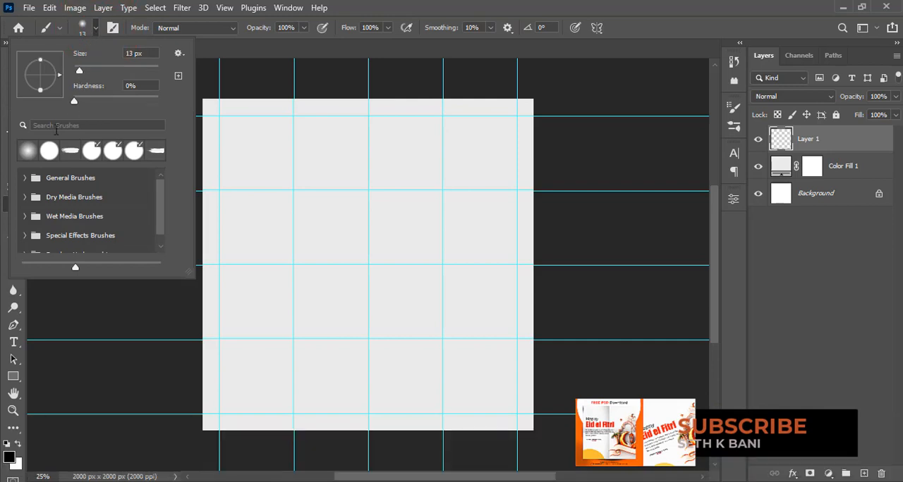
pyautogui.click(26, 154)
pyautogui.click(431, 6)
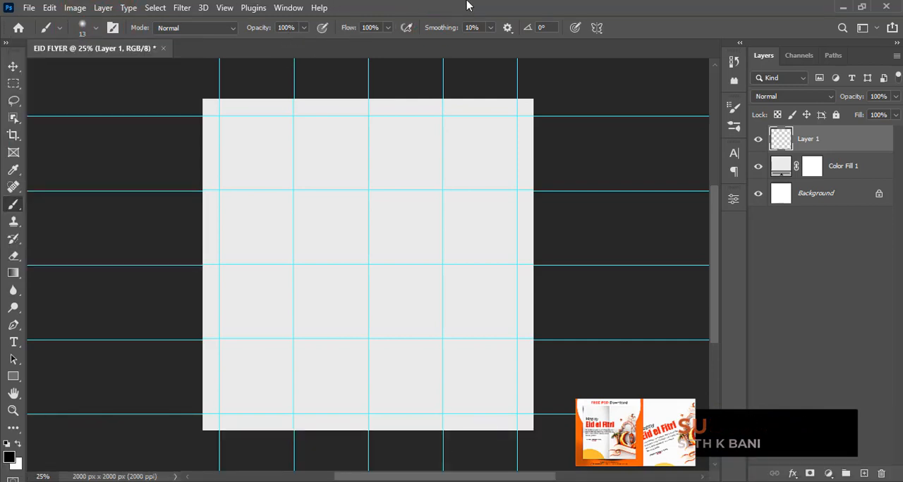
pyautogui.press('capslock')
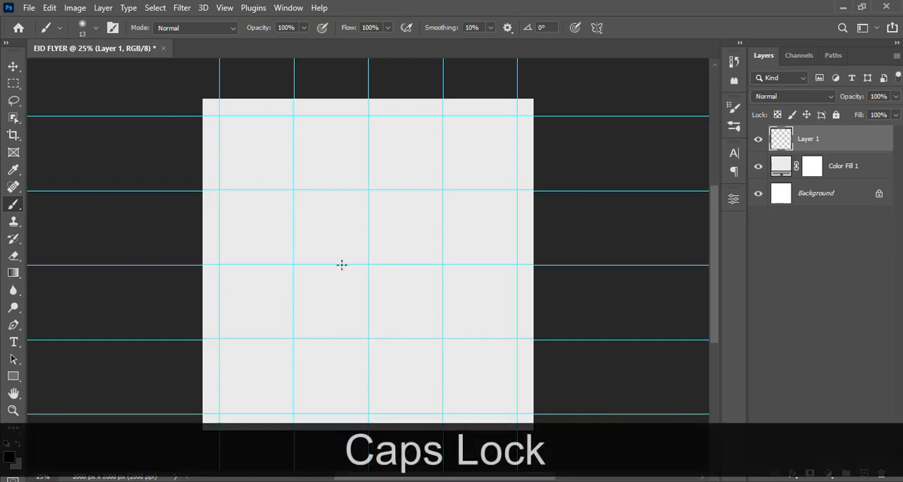
pyautogui.press(']')
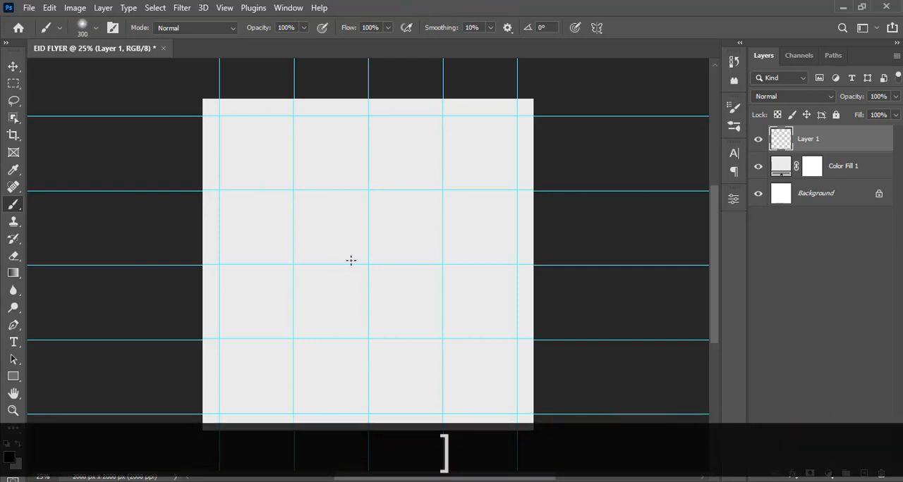
pyautogui.press(']')
pyautogui.press(']')
pyautogui.press(']')
pyautogui.press(']')
pyautogui.press(']')
pyautogui.press(']')
pyautogui.press(']')
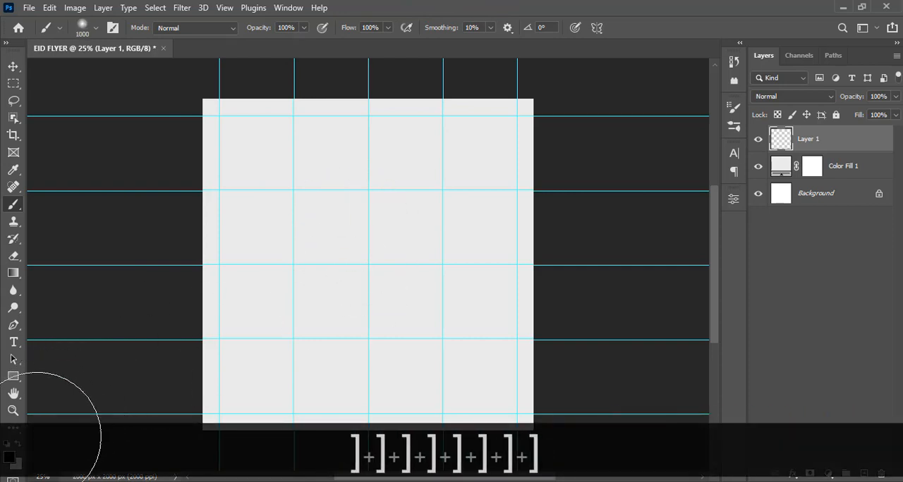
# - Set the foreground colour to white and paint a soft diagonal band from the canvas's upper-right to its lower-left corner
pyautogui.click(10, 457)
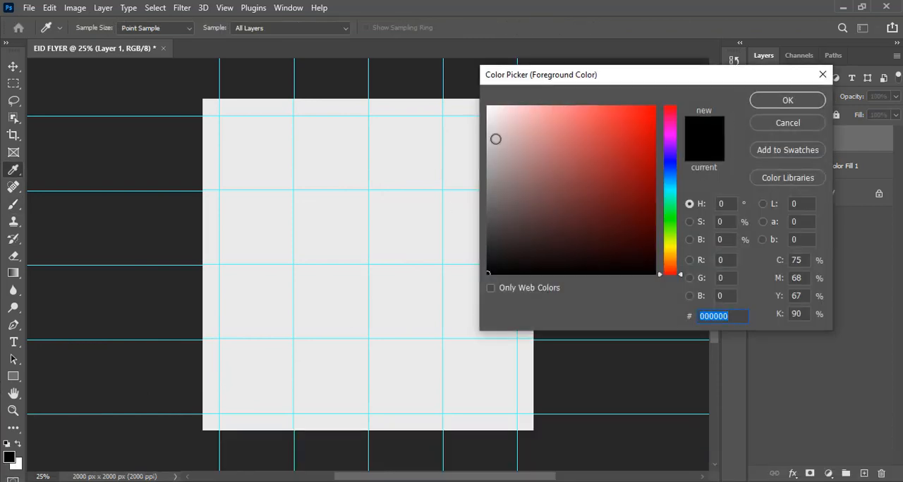
pyautogui.moveTo(495, 139)
pyautogui.mouseDown()
pyautogui.moveTo(481, 99)
pyautogui.moveTo(504, 121)
pyautogui.moveTo(413, 191)
pyautogui.moveTo(321, 293)
pyautogui.moveTo(205, 433)
pyautogui.moveTo(213, 441)
pyautogui.mouseUp()
pyautogui.click(780, 100)
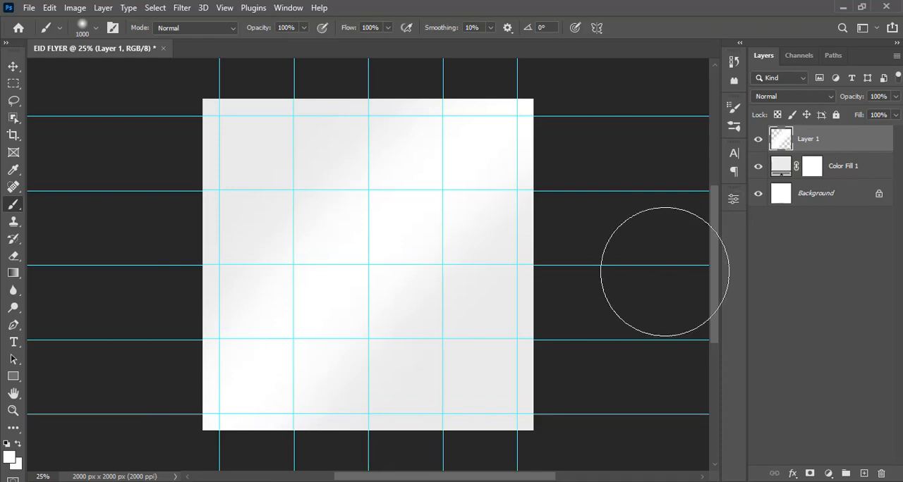
# - Place the Eid illustration JPG from File Explorer's EID 2 folder into the flyer, scaled to about 47% and aligned to the canvas's lower edge
pyautogui.click(305, 480)
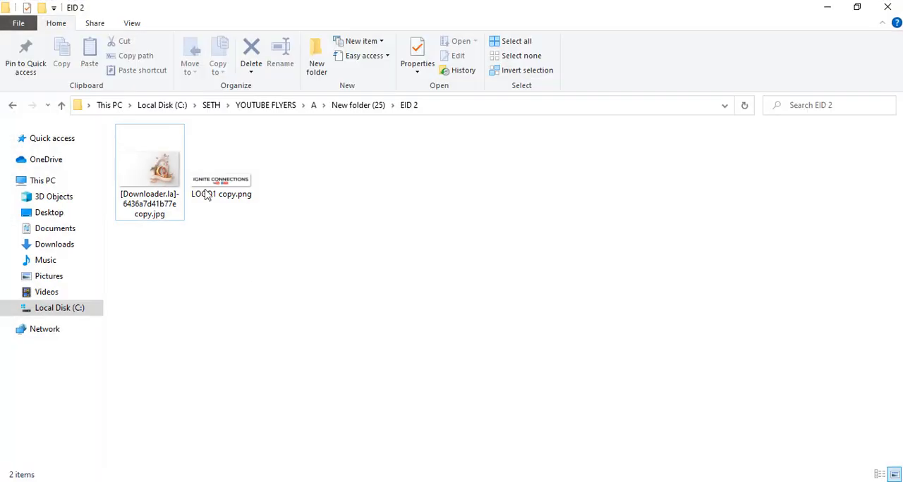
pyautogui.moveTo(159, 169); pyautogui.dragTo(420, 328)
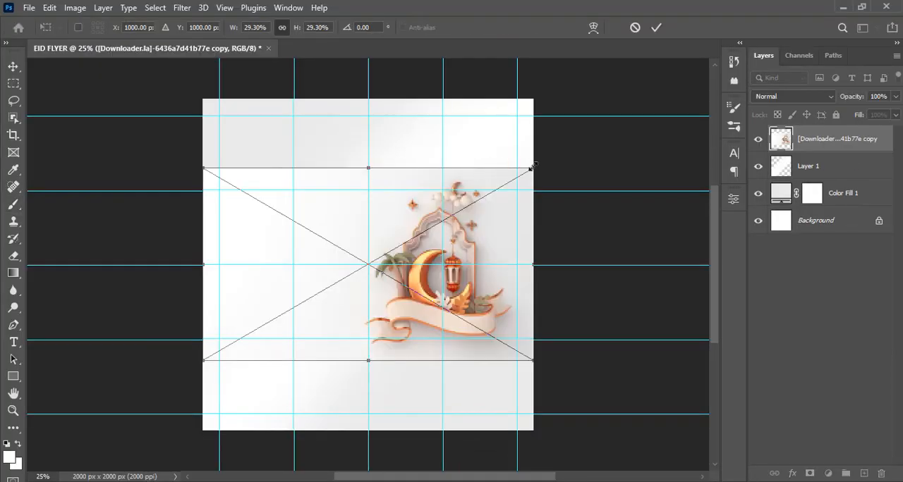
pyautogui.moveTo(531, 168); pyautogui.dragTo(632, 102)
pyautogui.moveTo(490, 241); pyautogui.dragTo(483, 252)
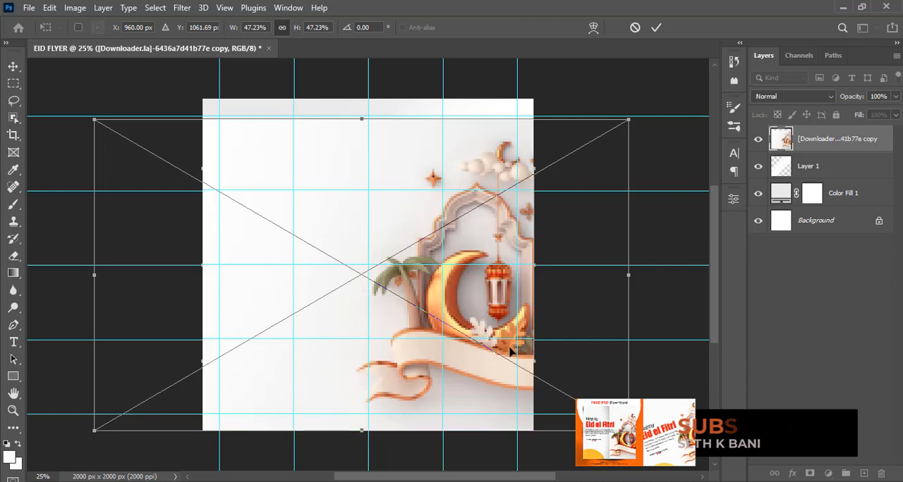
pyautogui.click(453, 293)
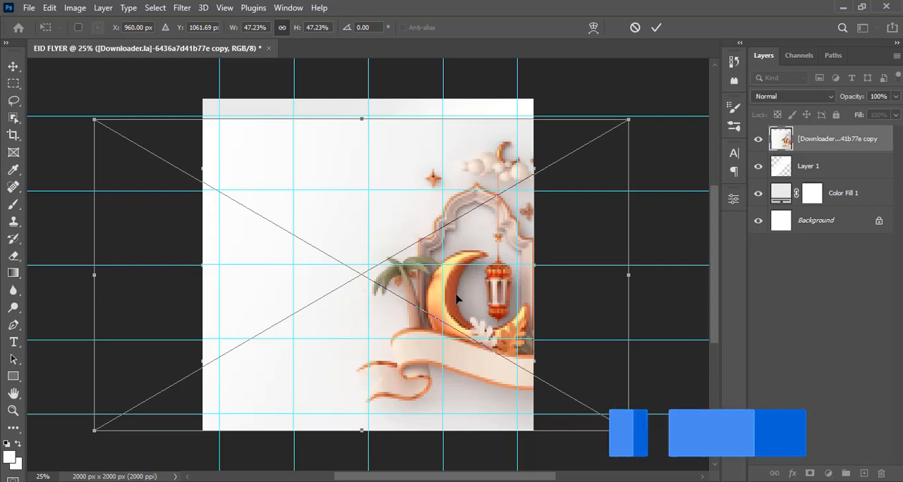
pyautogui.press('Return')
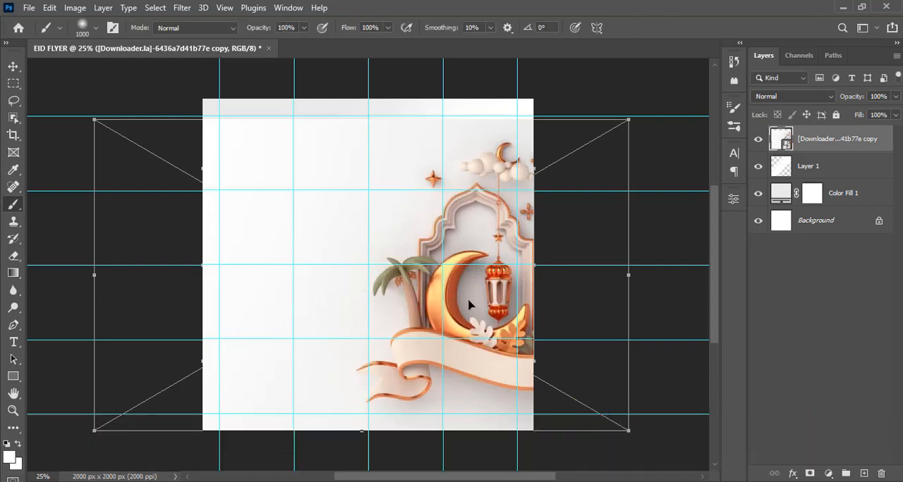
# - Enlarge the Eid illustration to about 50% and shift it slightly to the right over the canvas
pyautogui.hotkey('ctrl', '-')
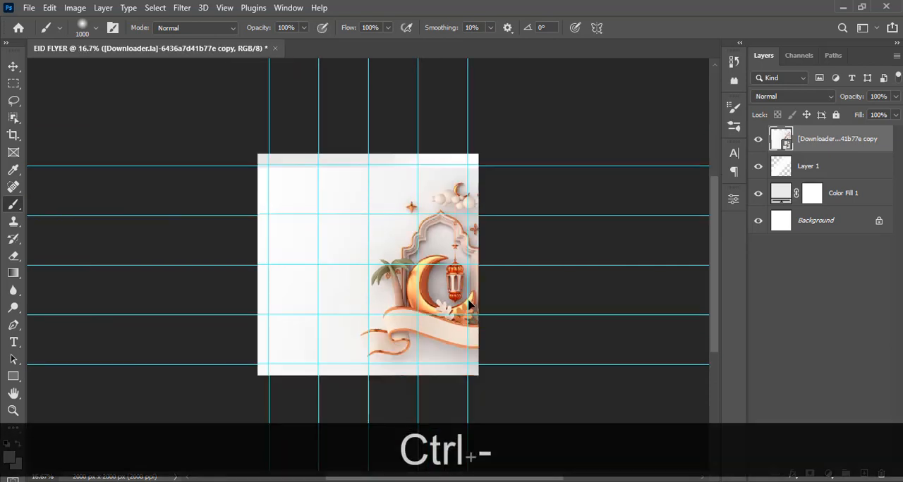
pyautogui.hotkey('ctrl', 't')
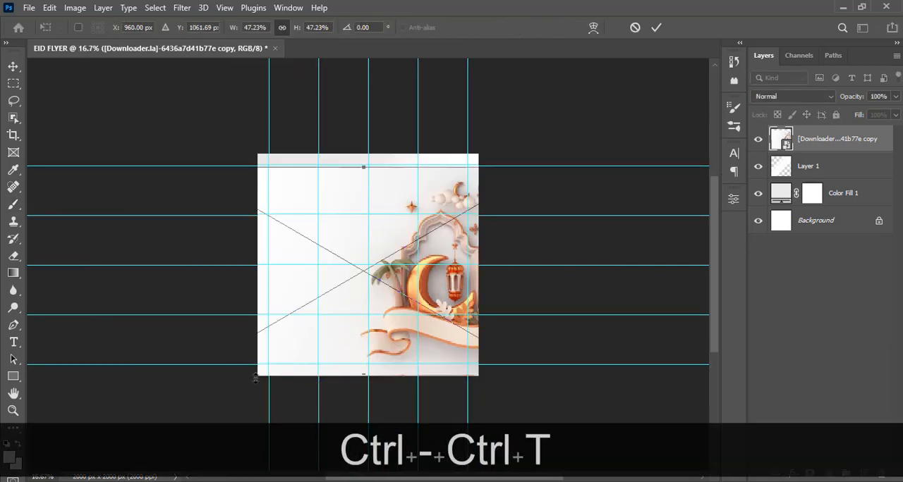
pyautogui.hotkey('ctrl', '-')
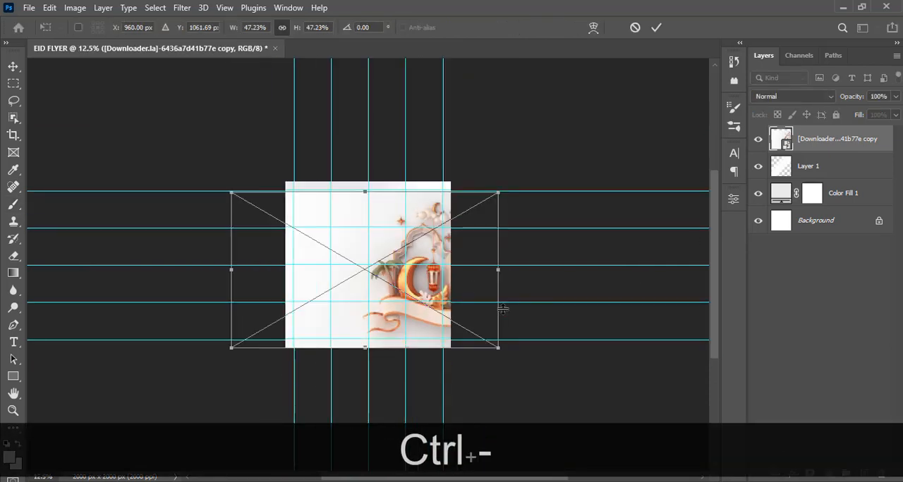
pyautogui.moveTo(229, 349); pyautogui.dragTo(213, 359)
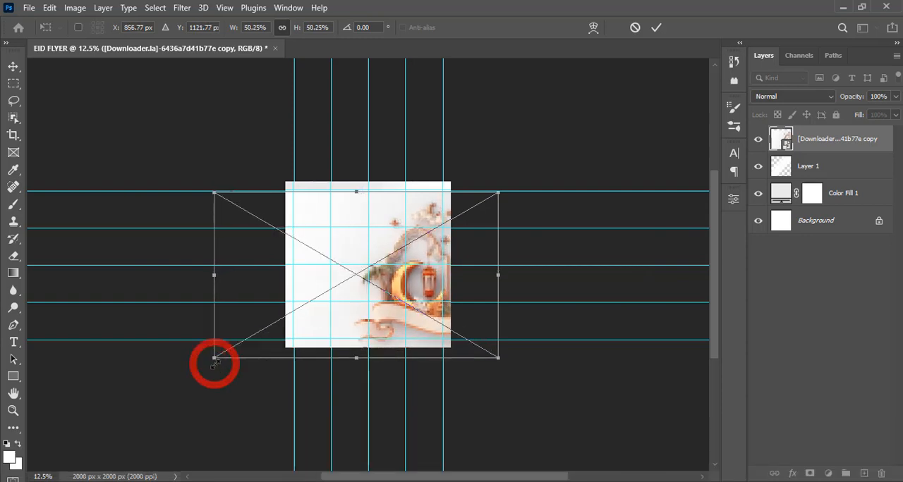
pyautogui.moveTo(371, 297); pyautogui.dragTo(378, 296)
pyautogui.hotkey('ctrl', '=')
pyautogui.hotkey('ctrl', '=')
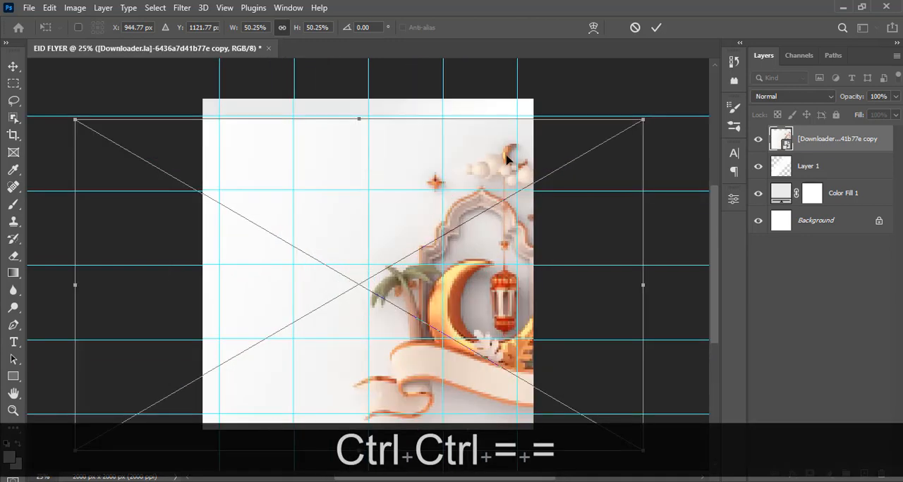
pyautogui.press('Return')
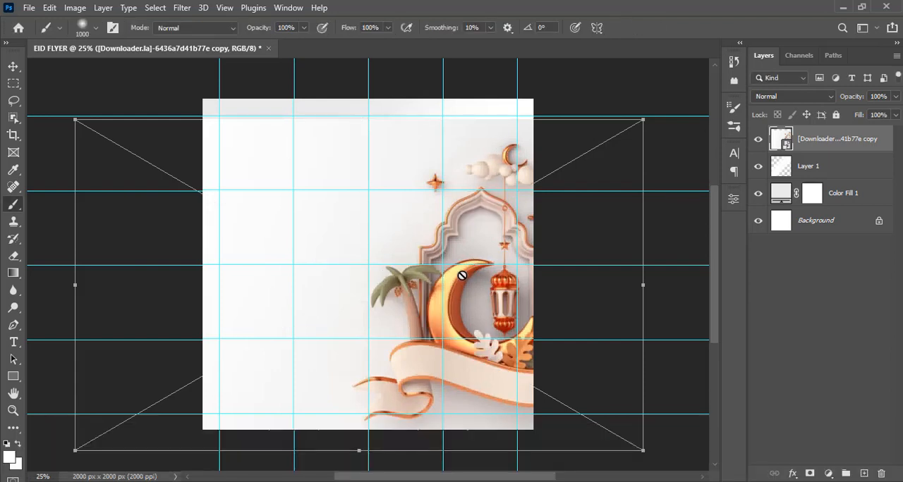
# - Nudge the Eid illustration slightly upward with the Move tool
pyautogui.hotkey('shift', 'Up')
pyautogui.hotkey('shift', 'Up')
pyautogui.hotkey('shift', 'Up')
pyautogui.hotkey('shift', 'Up')
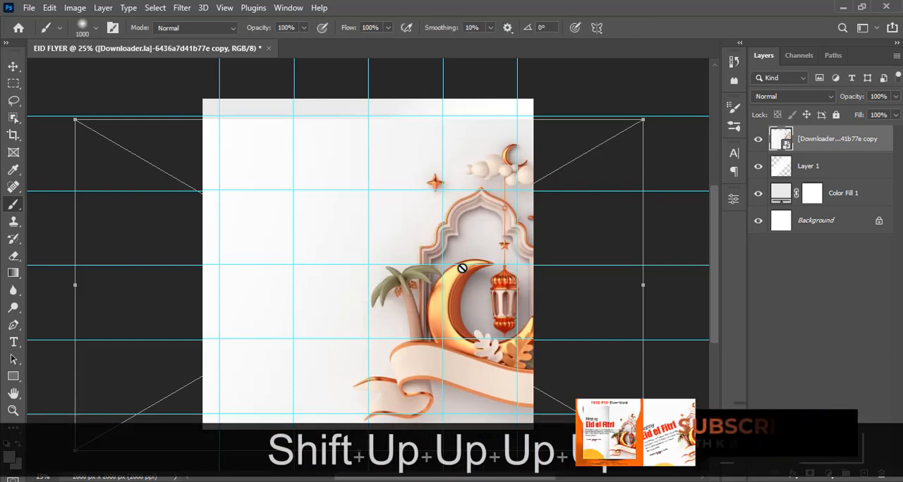
pyautogui.press('v')
pyautogui.hotkey('shift', 'Up')
pyautogui.hotkey('shift', 'Up')
pyautogui.hotkey('shift', 'Up')
pyautogui.hotkey('shift', 'Up')
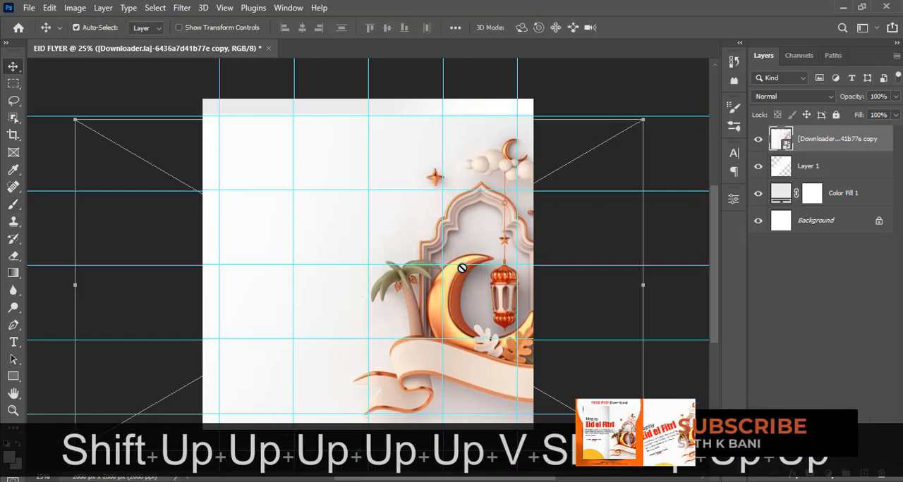
pyautogui.hotkey('shift', 'Up')
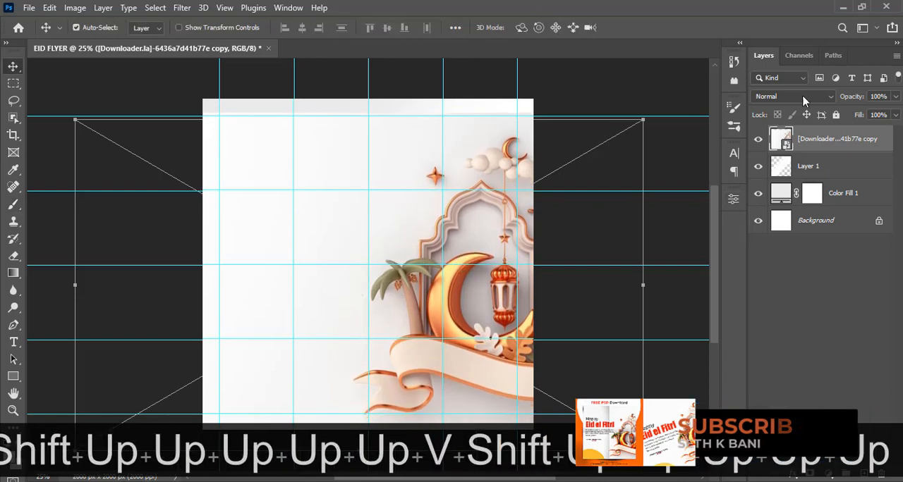
# - Add a layer mask to the illustration and paint out its left part with a black soft round 1000 px brush
pyautogui.click(808, 474)
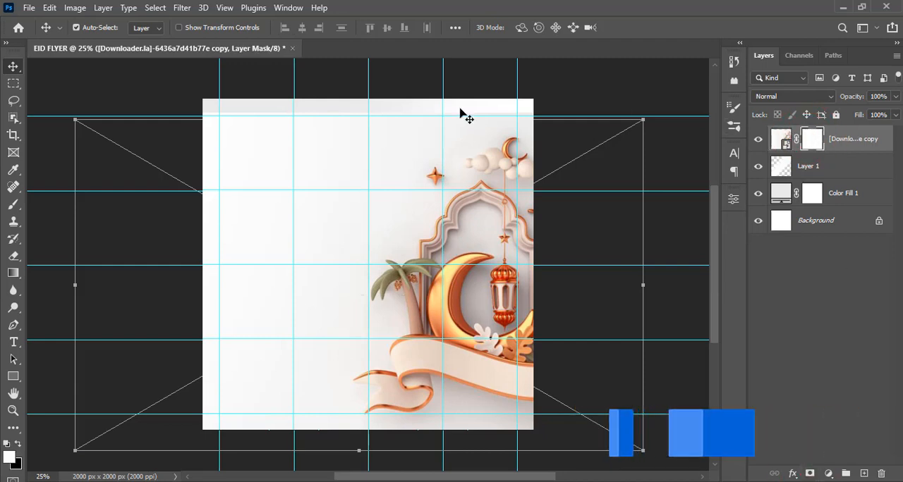
pyautogui.click(13, 204)
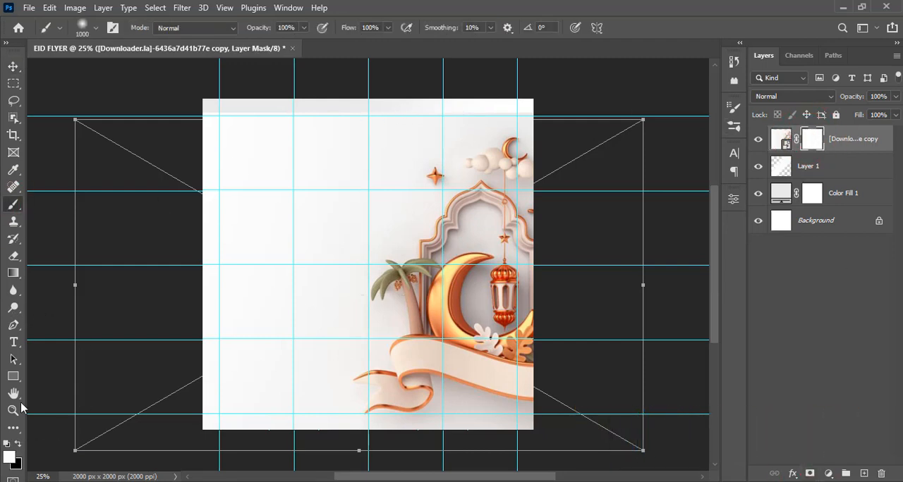
pyautogui.click(18, 444)
pyautogui.click(96, 28)
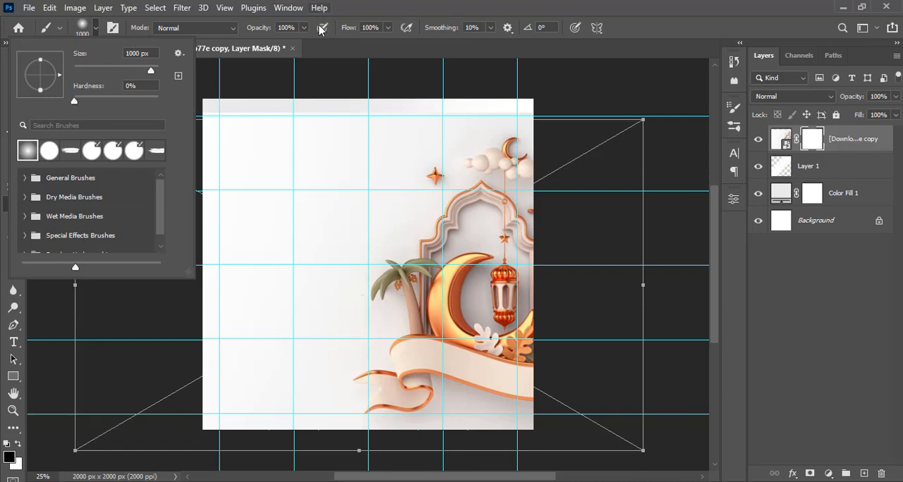
pyautogui.click(355, 9)
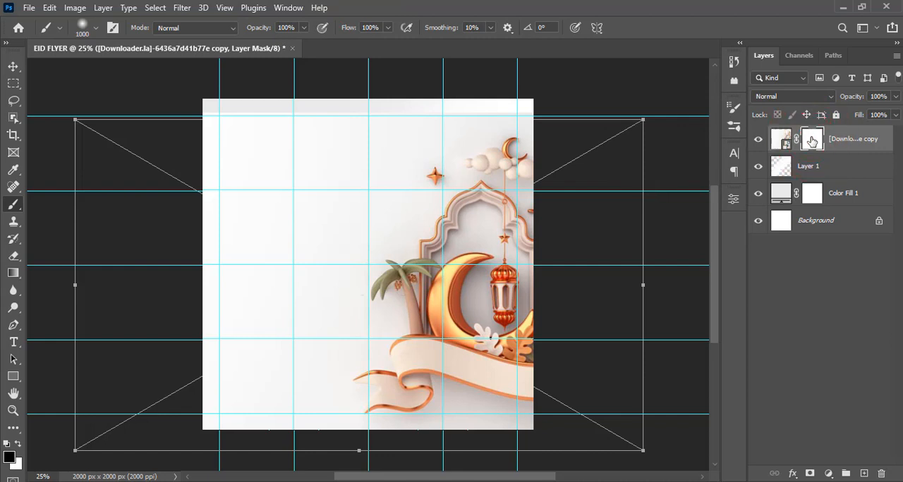
pyautogui.moveTo(356, 112)
pyautogui.mouseDown()
pyautogui.moveTo(242, 232)
pyautogui.moveTo(230, 199)
pyautogui.moveTo(298, 155)
pyautogui.moveTo(197, 416)
pyautogui.moveTo(256, 364)
pyautogui.moveTo(270, 390)
pyautogui.moveTo(174, 383)
pyautogui.moveTo(282, 332)
pyautogui.moveTo(302, 212)
pyautogui.moveTo(332, 131)
pyautogui.moveTo(362, 101)
pyautogui.moveTo(287, 148)
pyautogui.moveTo(212, 305)
pyautogui.moveTo(204, 278)
pyautogui.moveTo(238, 232)
pyautogui.moveTo(270, 239)
pyautogui.moveTo(212, 273)
pyautogui.moveTo(242, 205)
pyautogui.moveTo(260, 416)
pyautogui.moveTo(244, 410)
pyautogui.mouseUp()
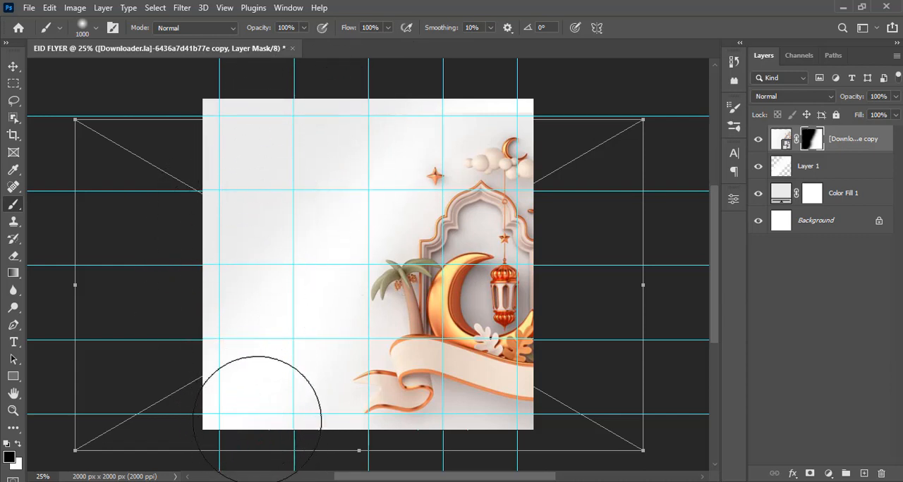
# - Reduce the brush to 600 px and refine the illustration's mask along its upper edge
pyautogui.press('[')
pyautogui.press('[')
pyautogui.press('p')
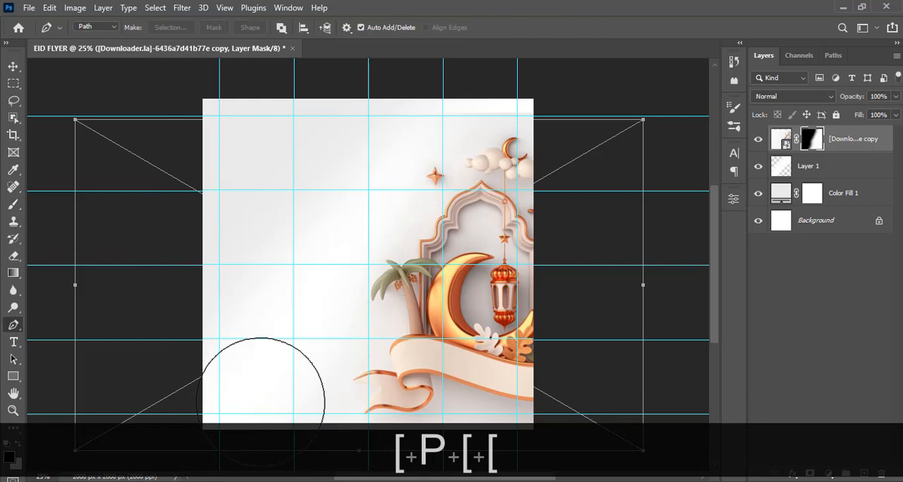
pyautogui.press('b')
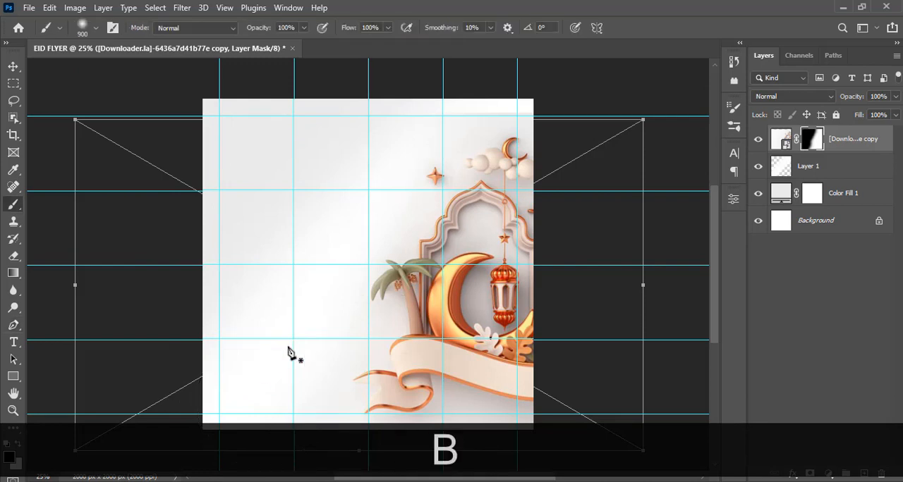
pyautogui.press('[')
pyautogui.press('[')
pyautogui.press('[')
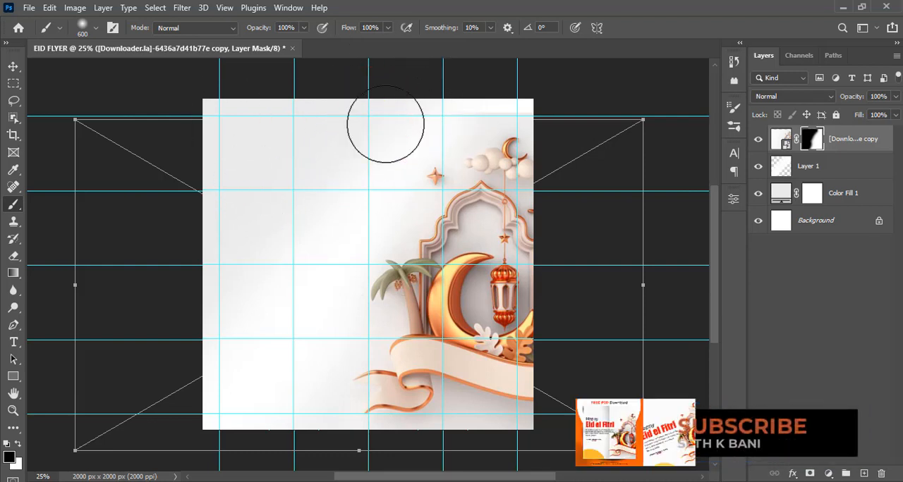
# - Unlock the background layer and put all the layers into one group named BG
pyautogui.click(784, 140)
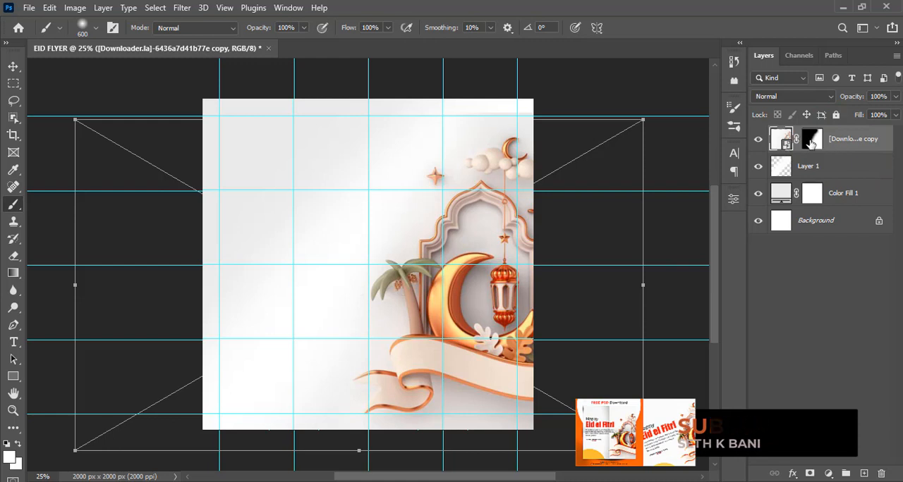
pyautogui.keyDown('shift'); pyautogui.click(878, 222); pyautogui.keyUp('shift')
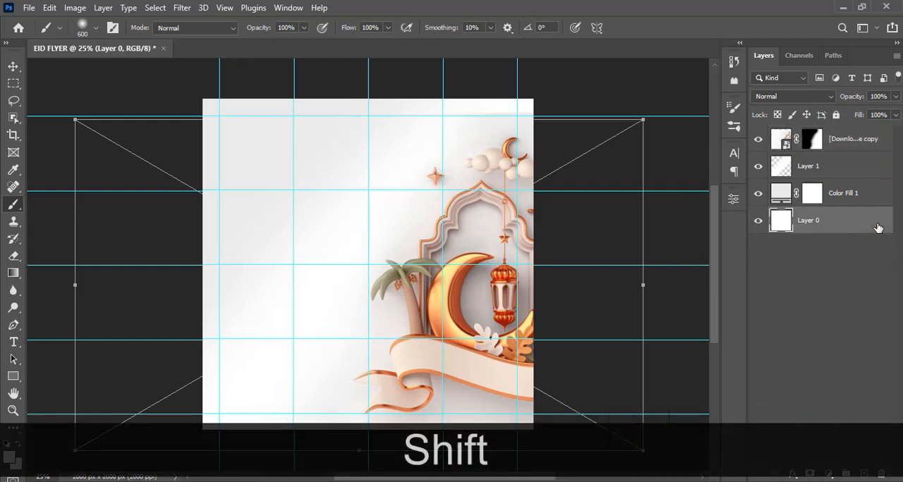
pyautogui.keyDown('shift'); pyautogui.click(848, 143); pyautogui.keyUp('shift')
pyautogui.hotkey('ctrl', 'shift', 'g')
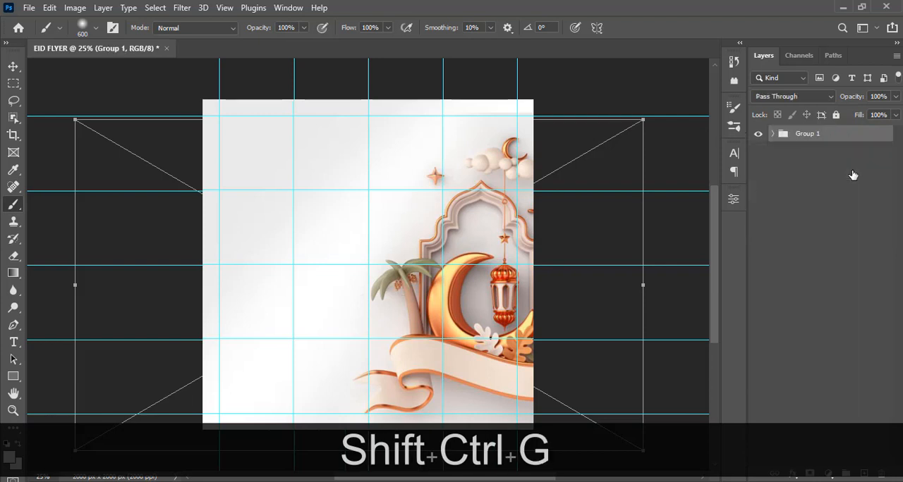
pyautogui.press('capslock')
pyautogui.doubleClick(802, 133)
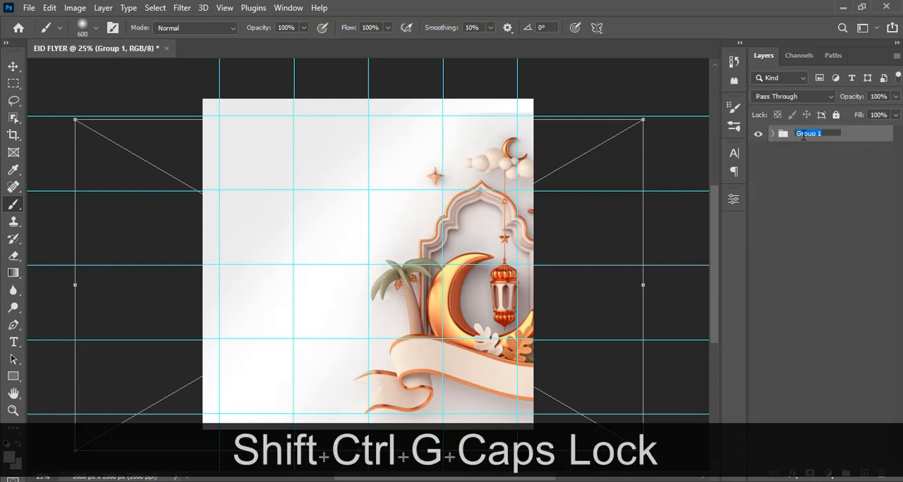
pyautogui.write('BG')
pyautogui.press('Return')
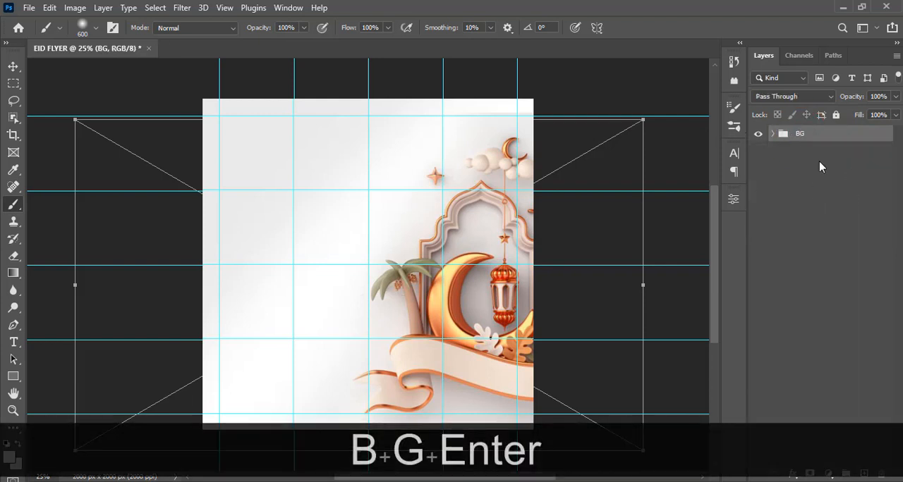
# - Draw a dark grey circle about 1617 px in diameter with the Ellipse tool over the canvas's lower-left area, inside the BG group
pyautogui.press('Return')
pyautogui.hotkey('ctrl', '=')
pyautogui.hotkey('ctrl', '-')
pyautogui.hotkey('ctrl', '-')
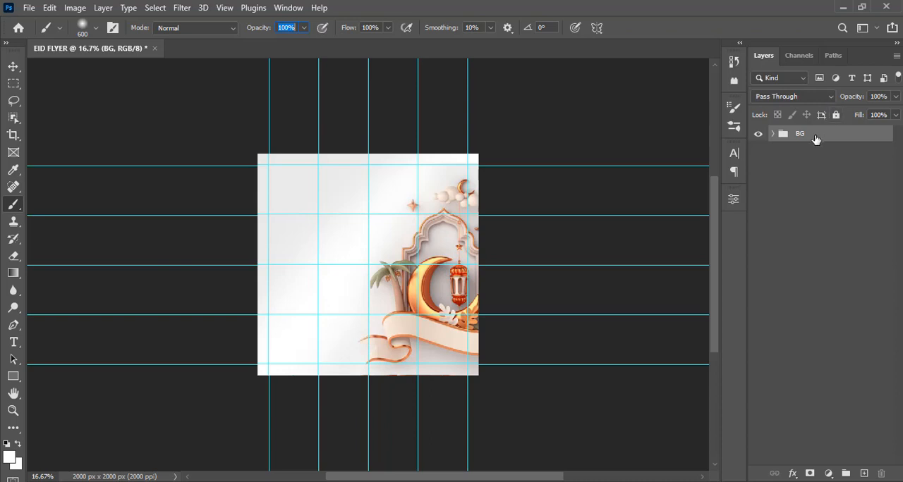
pyautogui.click(773, 134)
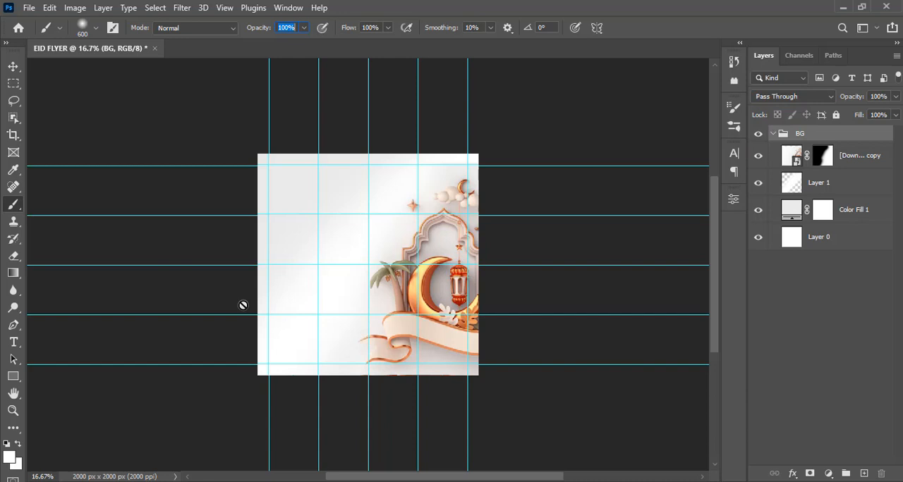
pyautogui.click(14, 377)
pyautogui.rightClick(9, 378)
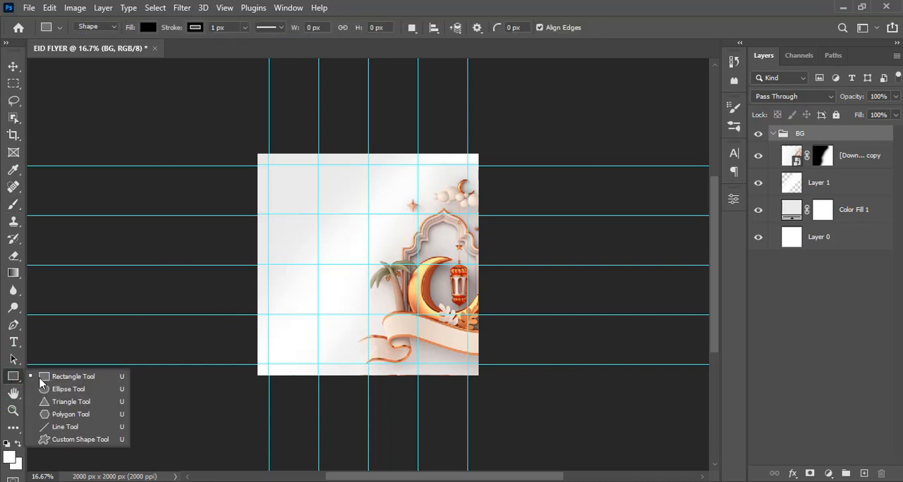
pyautogui.click(56, 389)
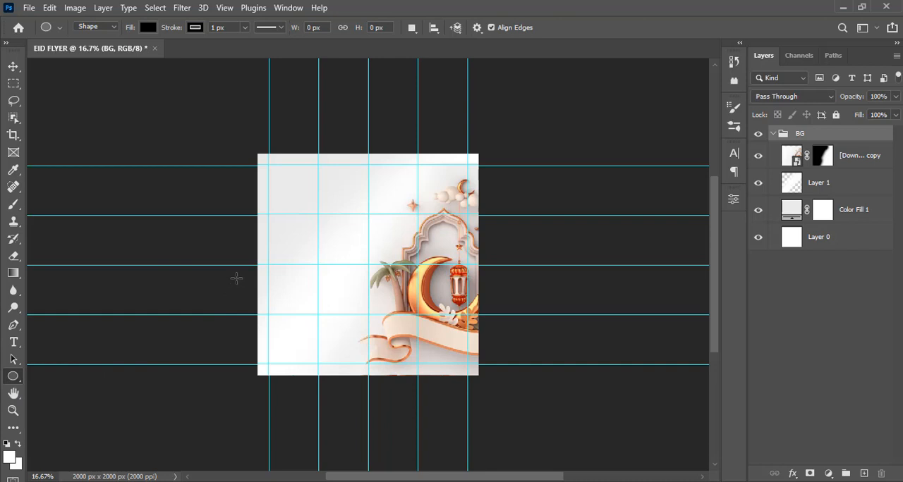
pyautogui.keyDown('alt'); pyautogui.click(290, 335); pyautogui.keyUp('alt')
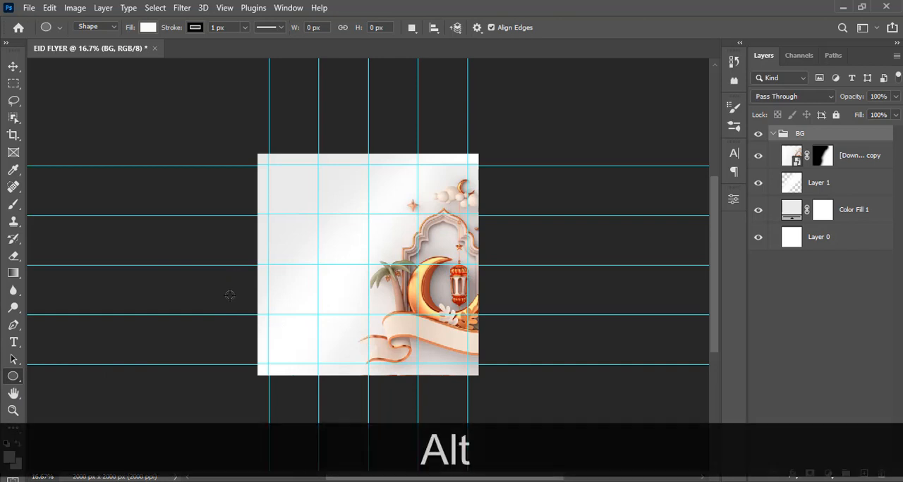
pyautogui.keyDown('alt'); pyautogui.click(216, 273); pyautogui.keyUp('alt')
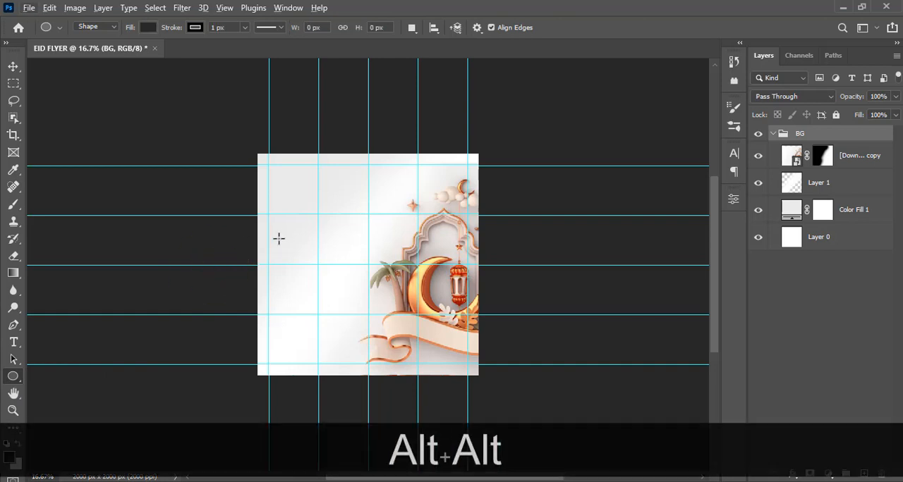
pyautogui.moveTo(234, 243)
pyautogui.mouseDown()
pyautogui.moveTo(377, 408)
pyautogui.moveTo(412, 423)
pyautogui.mouseUp()
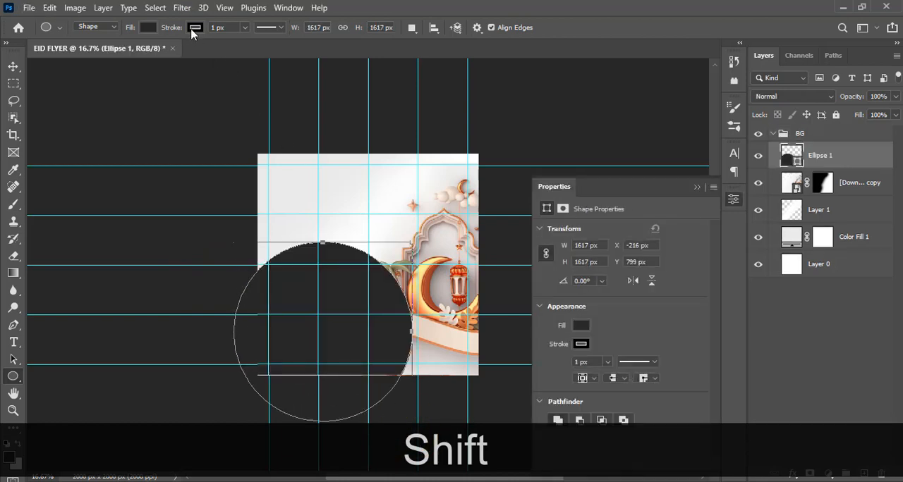
# - Remove the circle's stroke and move it to the canvas's lower-left corner, at about X -808 px, Y 1274 px
pyautogui.click(194, 28)
pyautogui.click(118, 54)
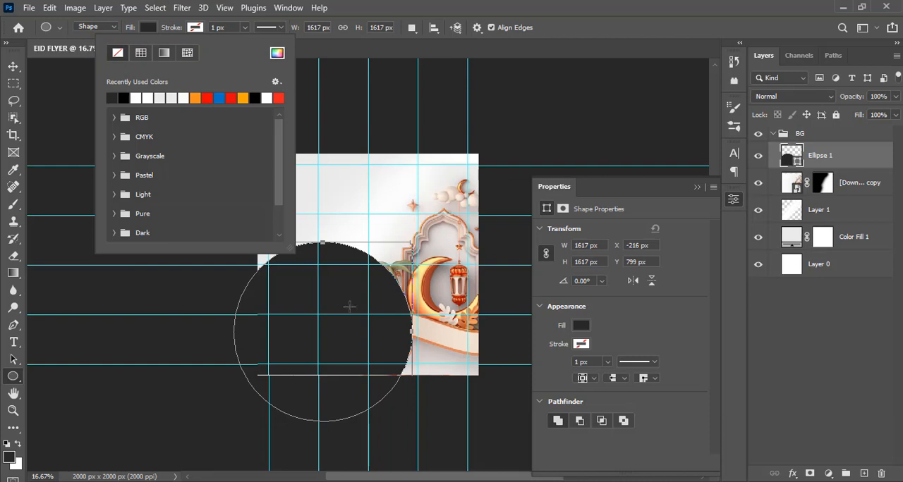
pyautogui.click(387, 7)
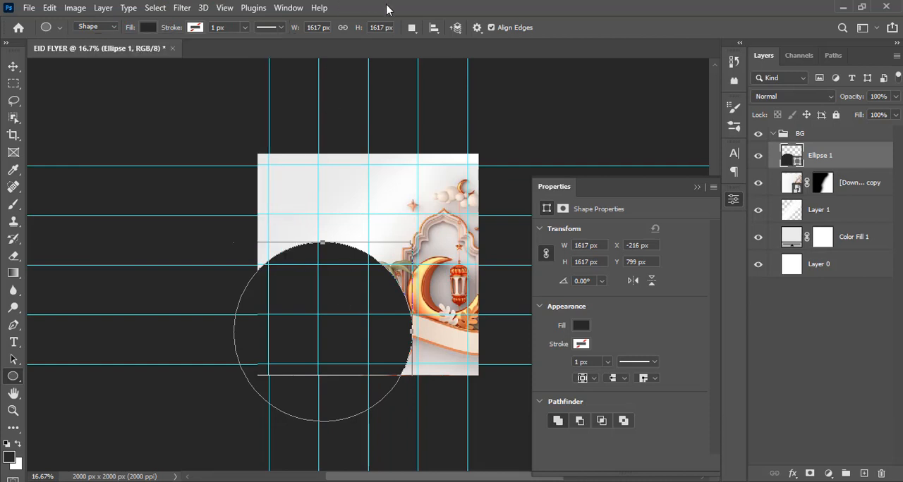
pyautogui.click(14, 67)
pyautogui.moveTo(338, 296); pyautogui.dragTo(266, 347)
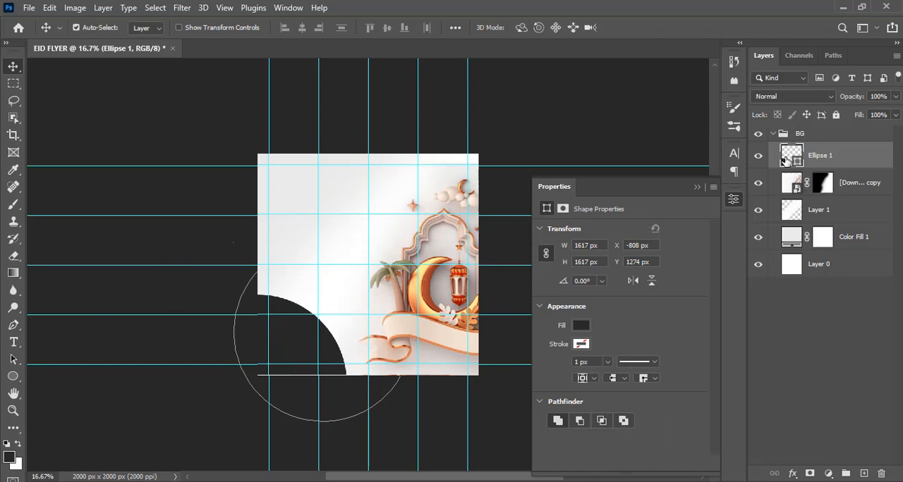
# - Change the corner circle's fill to the orange f39a65 sampled from the crescent moon in the illustration
pyautogui.hotkey('ctrl', '=')
pyautogui.hotkey('ctrl', '=')
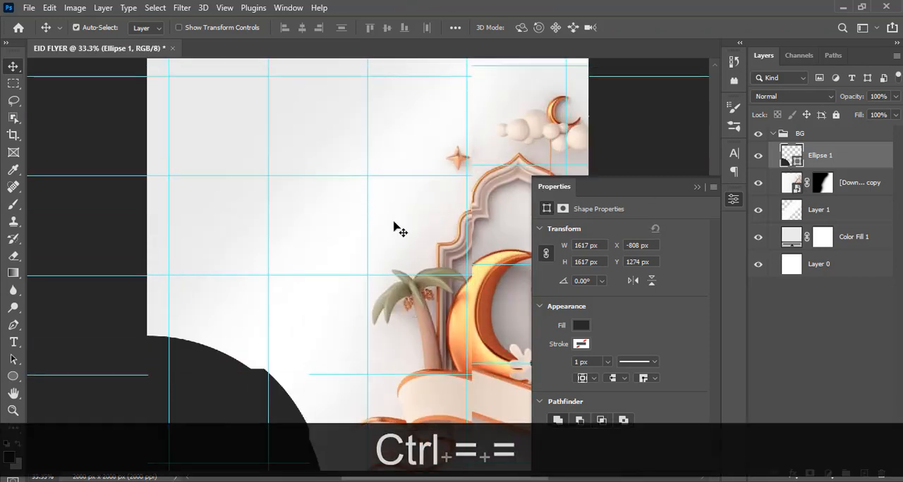
pyautogui.scroll(-6, 395, 225)
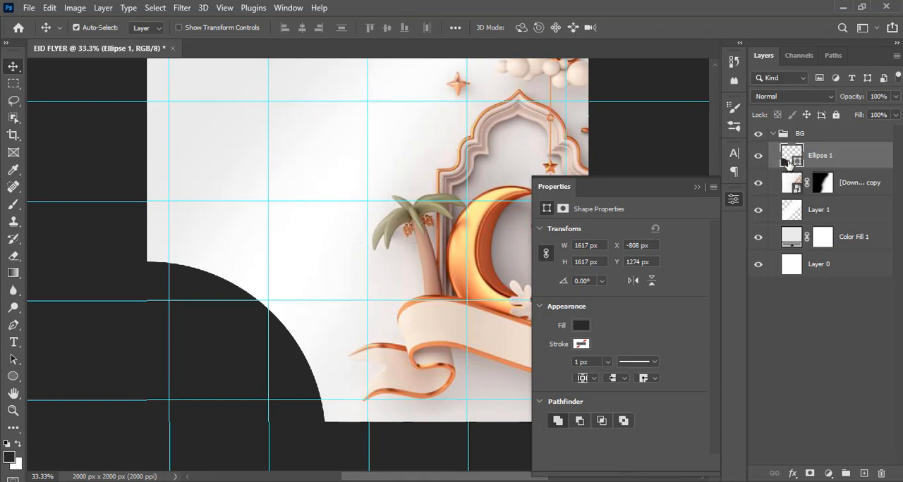
pyautogui.doubleClick(789, 160)
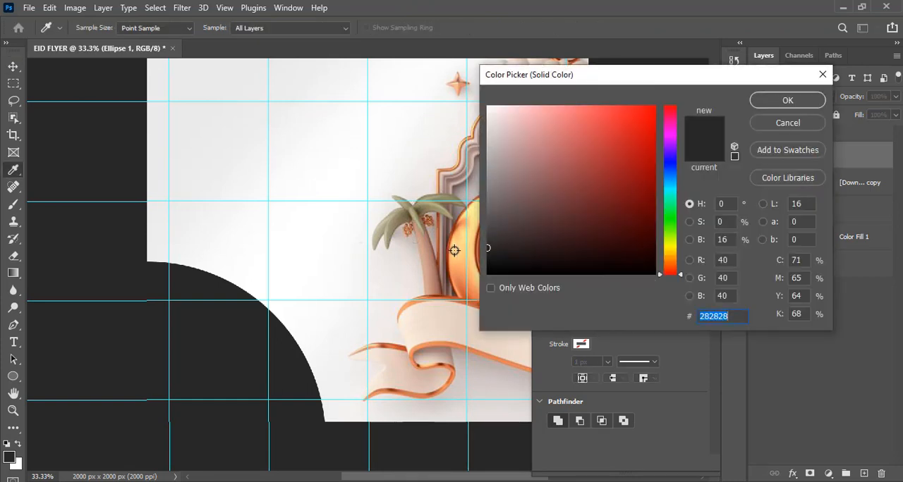
pyautogui.click(454, 251)
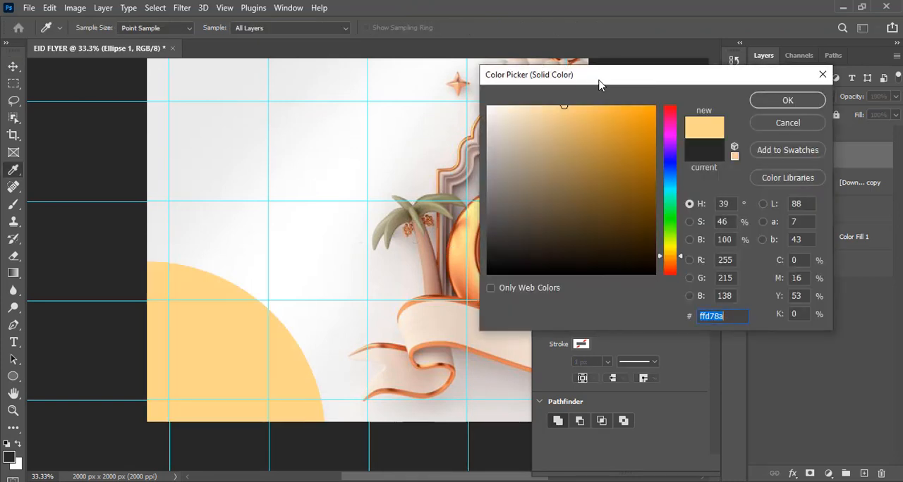
pyautogui.moveTo(598, 84); pyautogui.dragTo(695, 88)
pyautogui.click(469, 278)
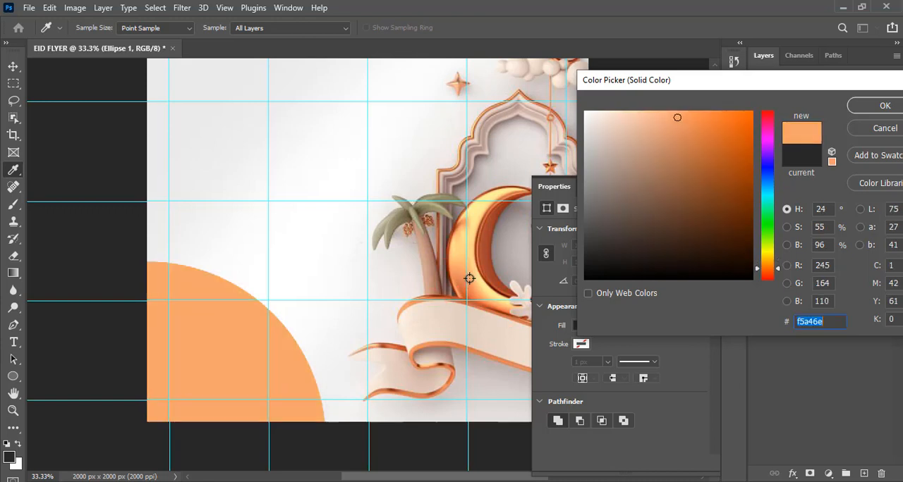
pyautogui.click(473, 282)
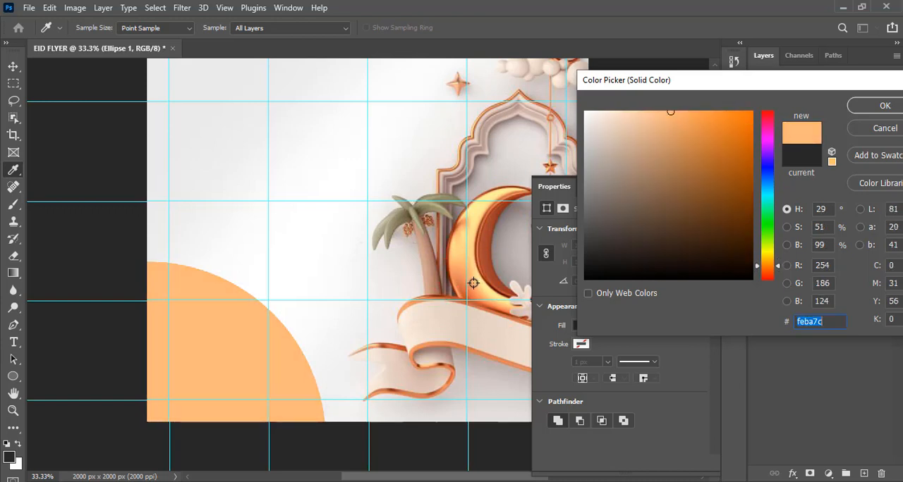
pyautogui.click(471, 282)
pyautogui.click(469, 282)
pyautogui.click(469, 281)
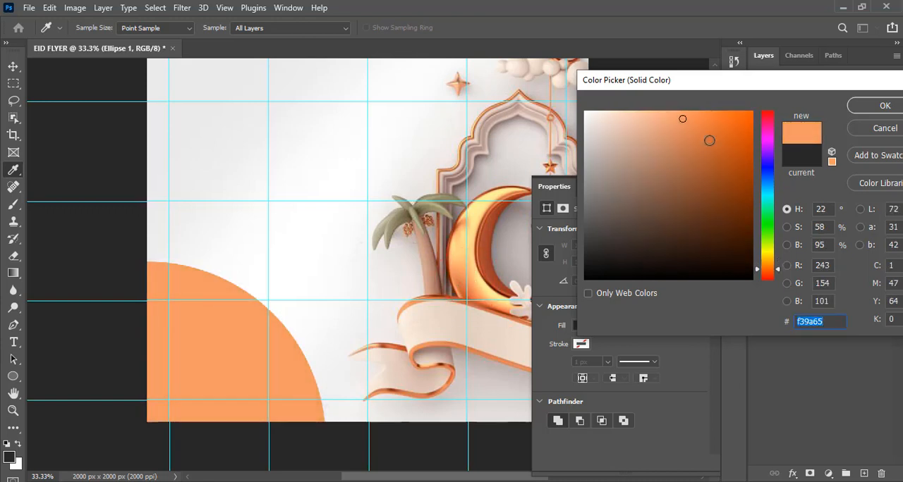
pyautogui.click(874, 106)
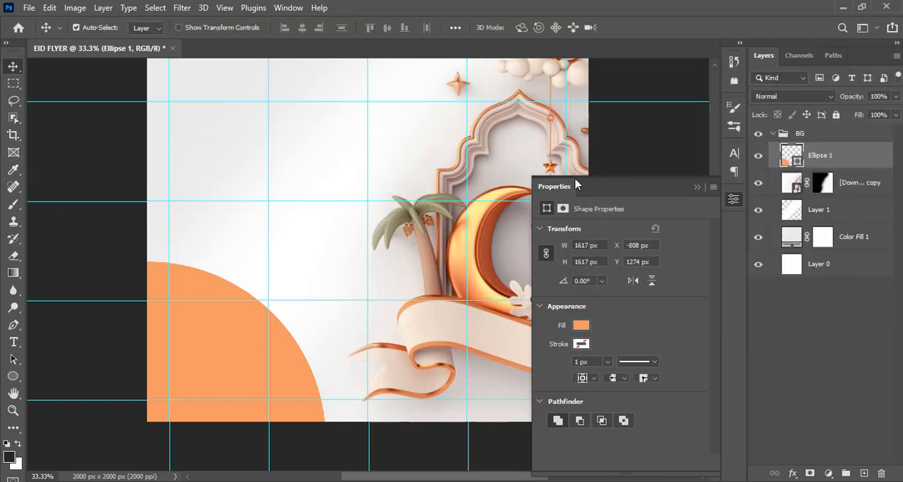
pyautogui.click(695, 187)
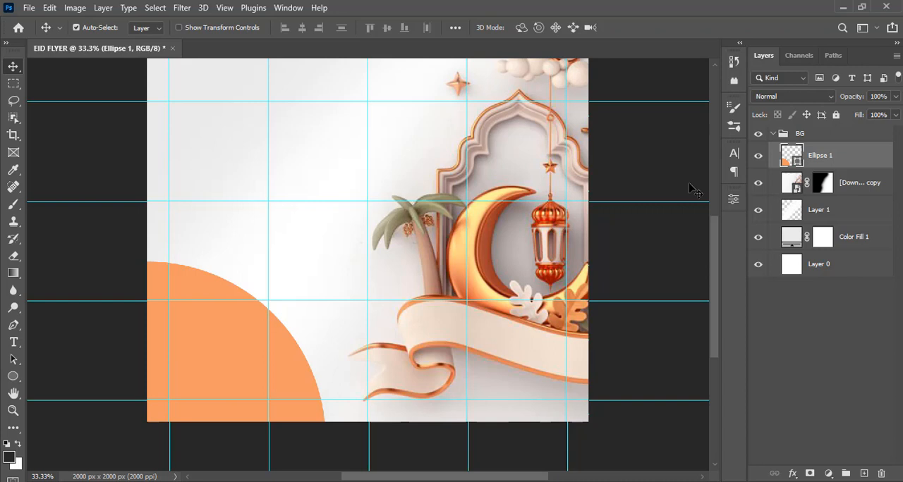
# - Collapse the BG group and add a text layer above it reading "id el Fitrl", copied from 24.txt in Notepad
pyautogui.hotkey('ctrl', '-')
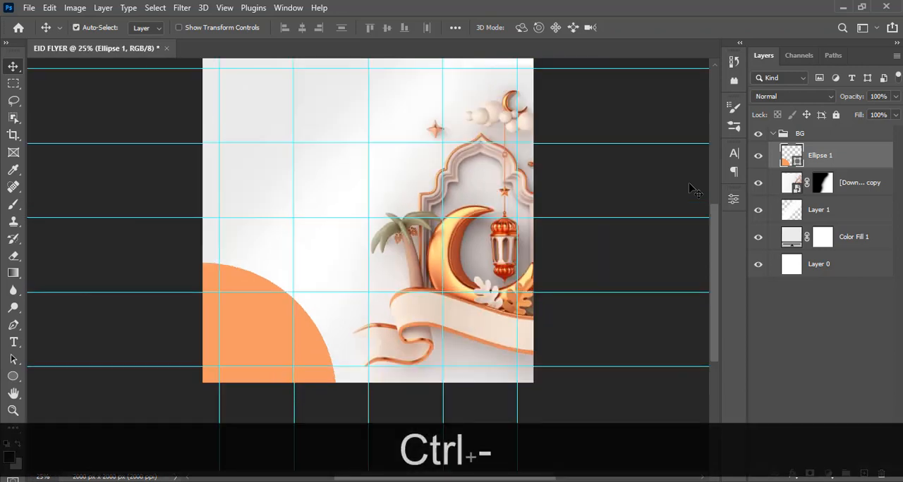
pyautogui.click(775, 135)
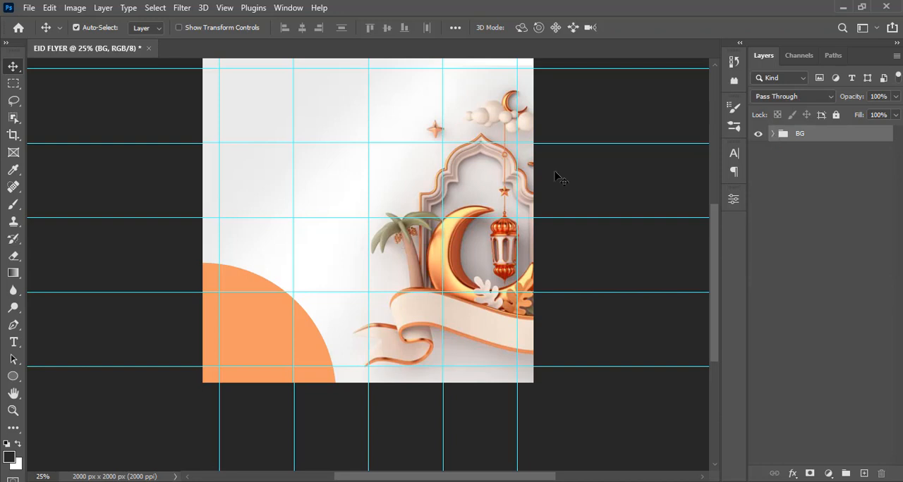
pyautogui.press('t')
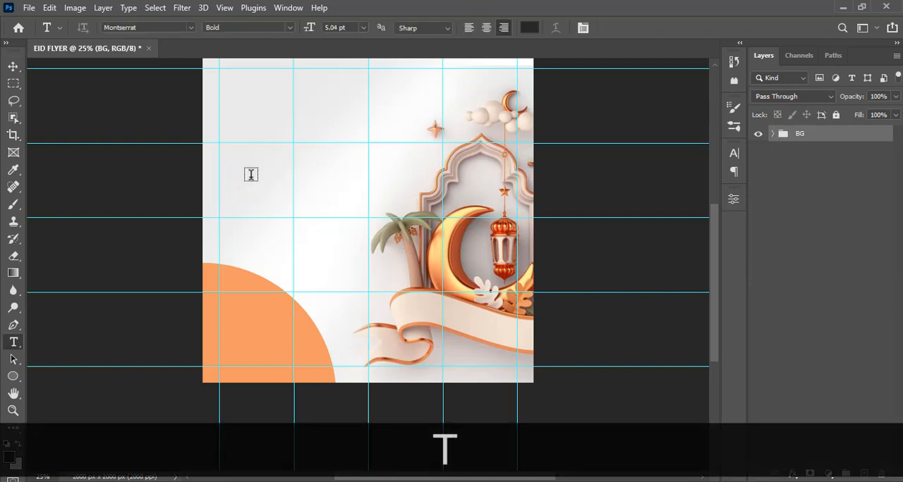
pyautogui.click(251, 175)
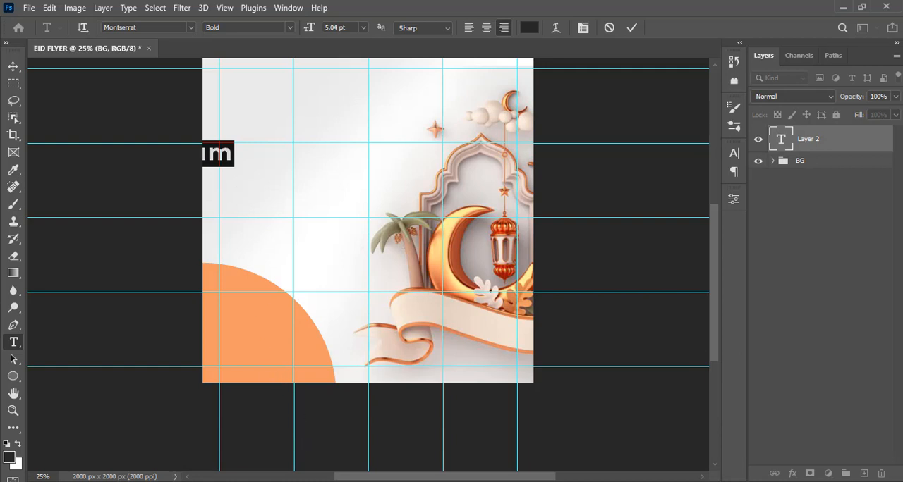
pyautogui.hotkey('alt', 'Tab')
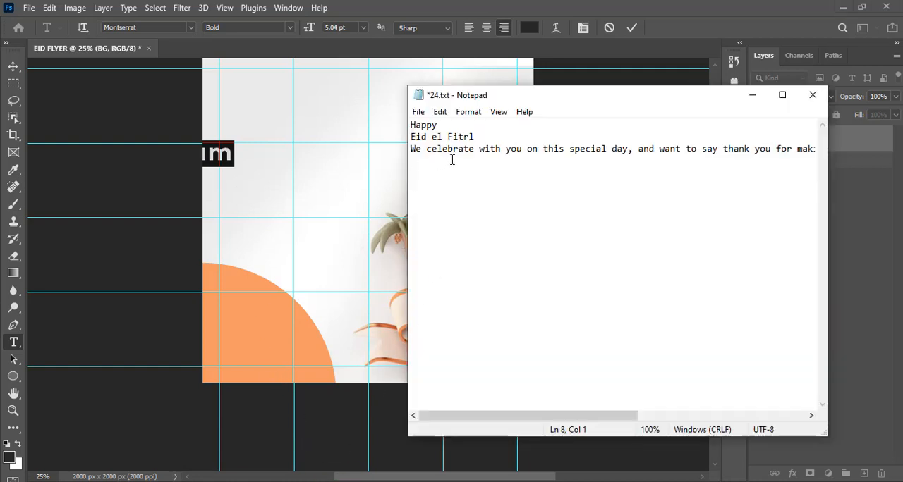
pyautogui.moveTo(477, 139); pyautogui.dragTo(409, 137)
pyautogui.hotkey('ctrl', 'c')
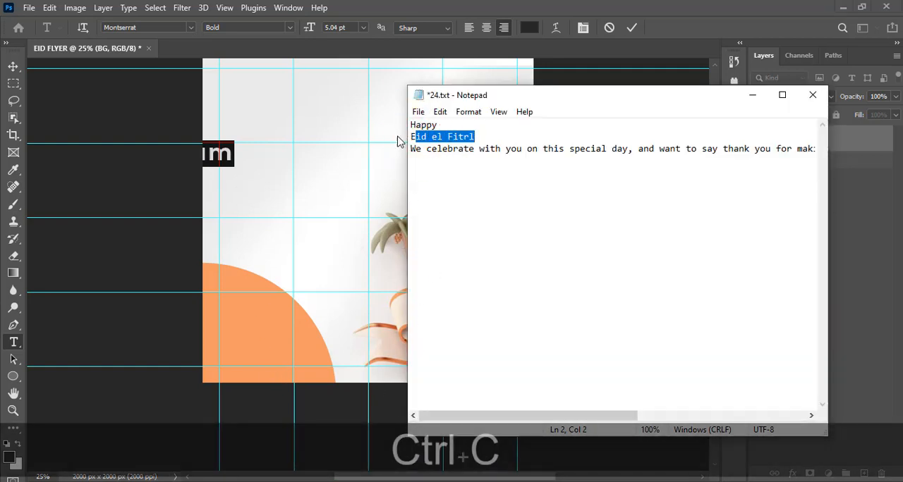
pyautogui.click(393, 6)
pyautogui.hotkey('ctrl', 'v')
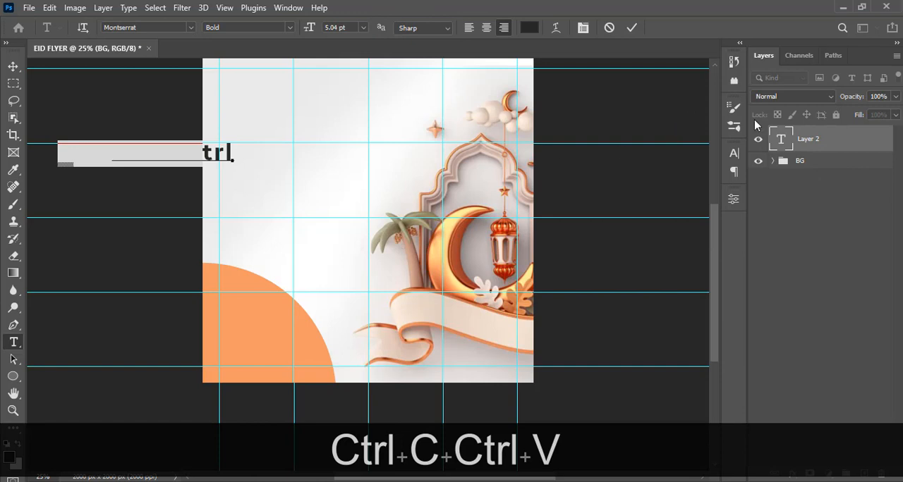
pyautogui.click(14, 66)
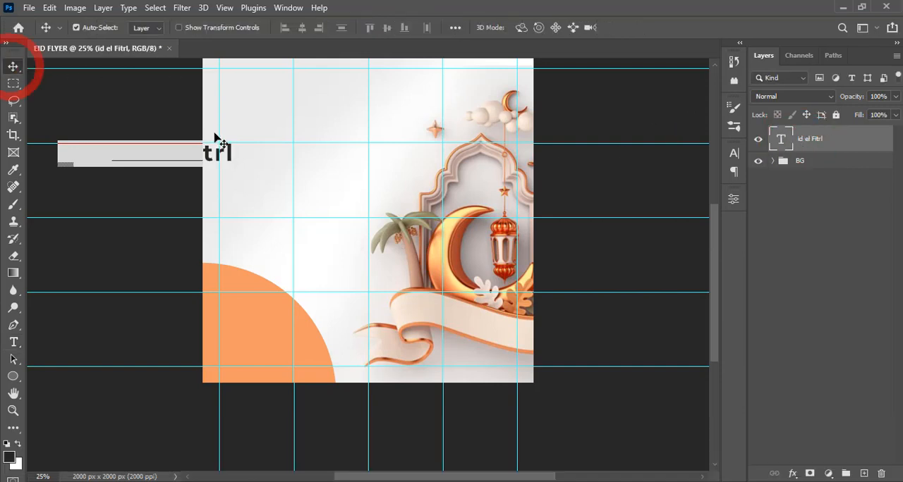
# - Try to move the greeting text from beyond the canvas's left edge onto the canvas
pyautogui.click(328, 166)
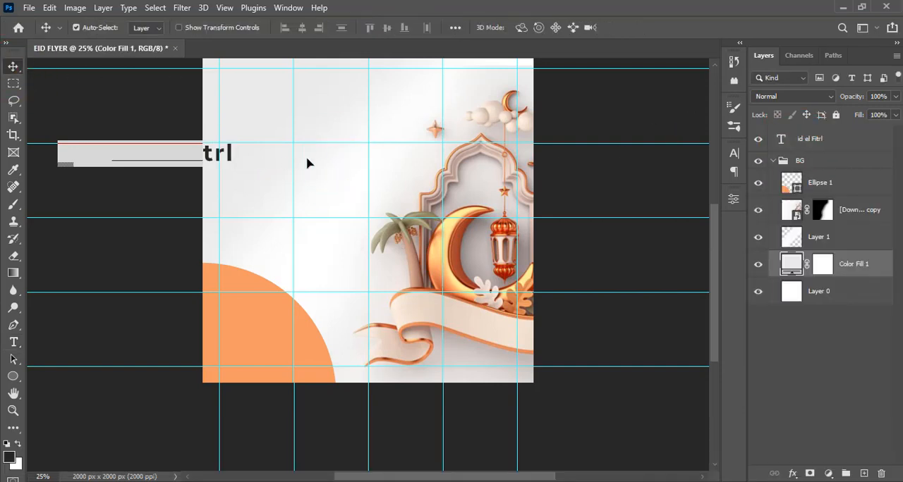
pyautogui.click(772, 161)
pyautogui.click(799, 141)
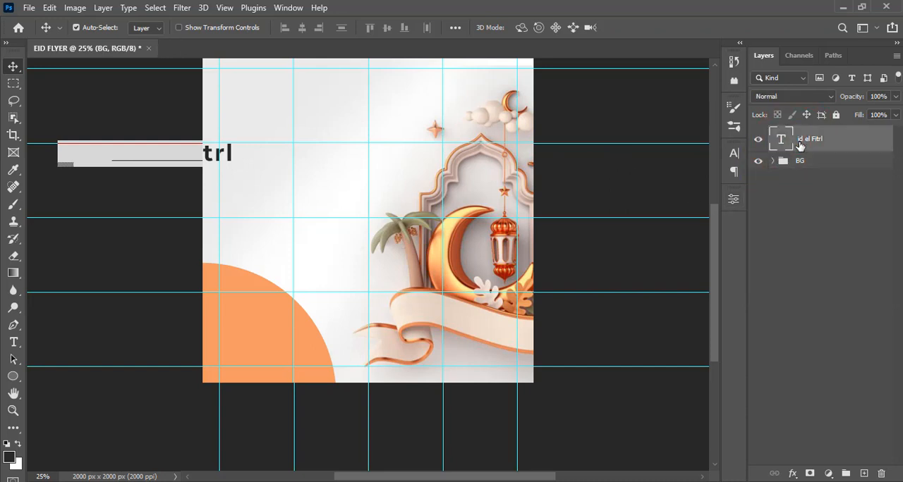
pyautogui.moveTo(136, 155); pyautogui.dragTo(279, 151)
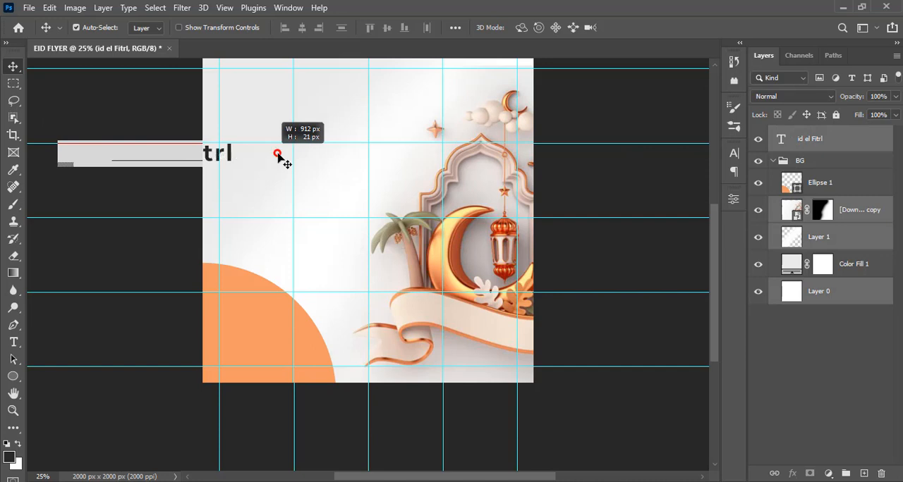
pyautogui.click(772, 161)
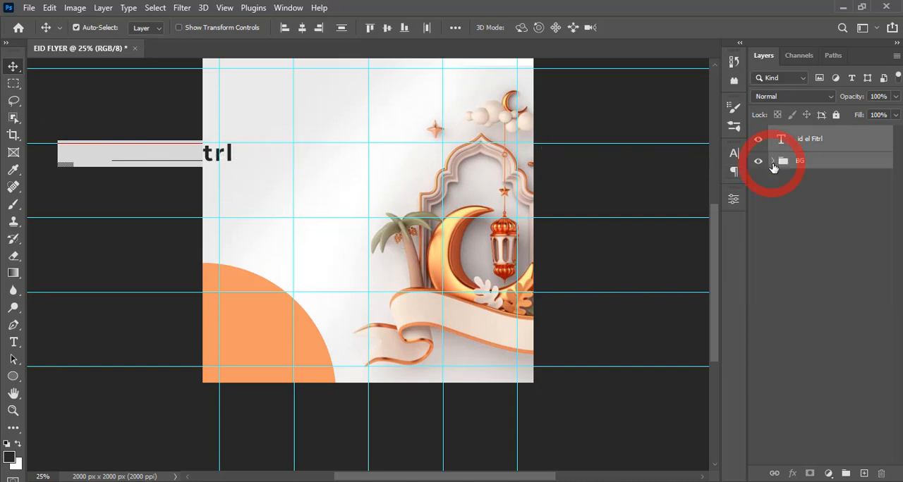
# - Turn off Auto-Select and move the greeting text layer onto the light area in the canvas's upper left
pyautogui.click(75, 28)
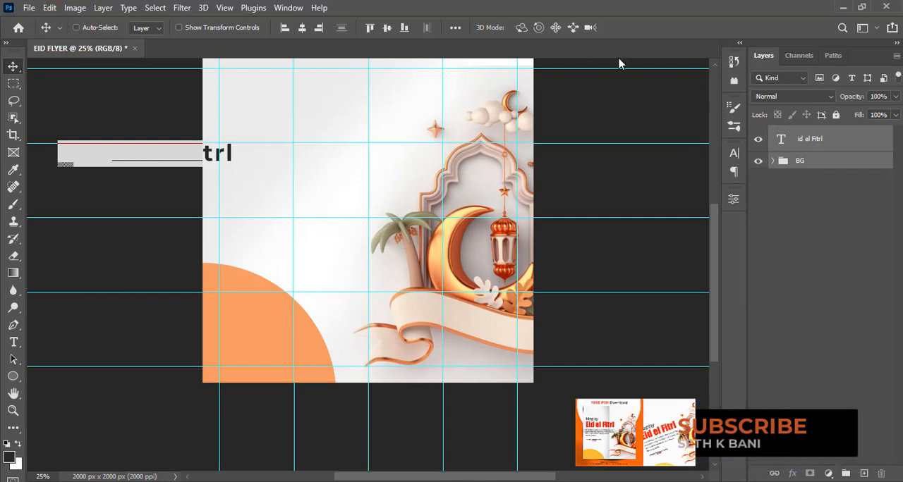
pyautogui.click(822, 143)
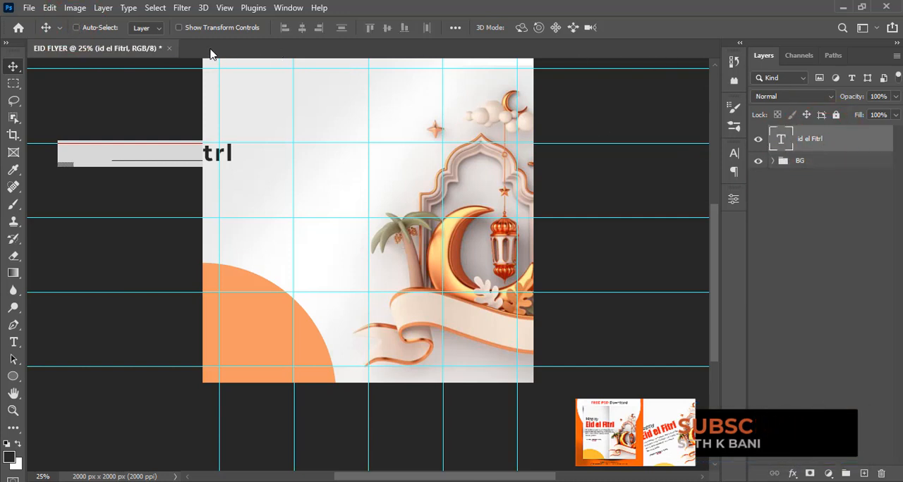
pyautogui.moveTo(232, 162); pyautogui.dragTo(357, 154)
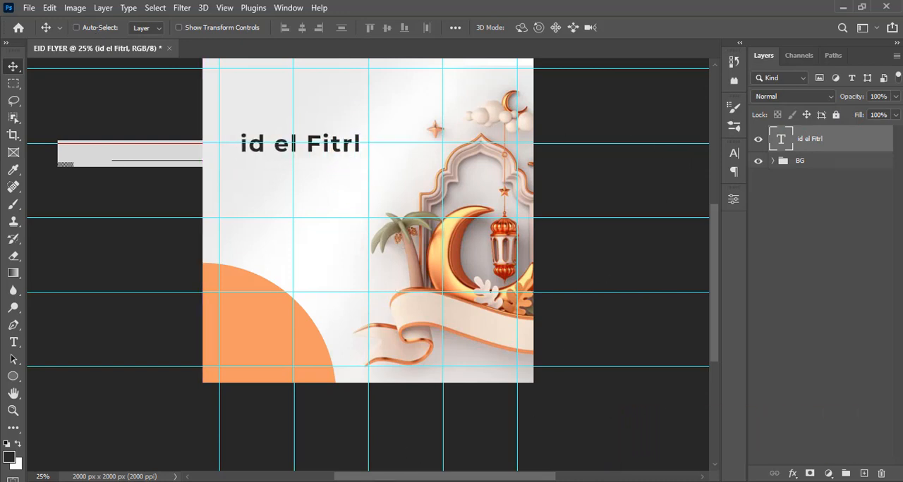
# - Replace the greeting layer's text with the full line "Eid el Fitrl" copied from 24.txt in Notepad
pyautogui.hotkey('alt', 'Tab')
pyautogui.moveTo(476, 136); pyautogui.dragTo(409, 137)
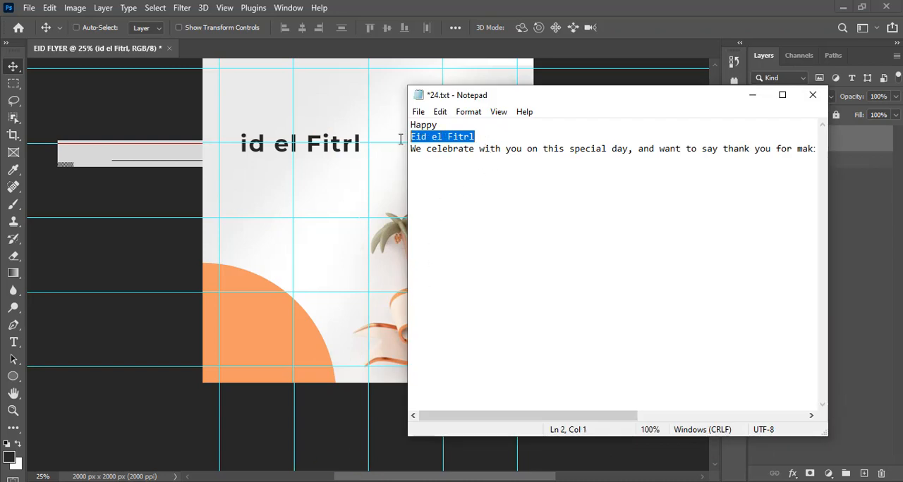
pyautogui.hotkey('ctrl', 'c')
pyautogui.click(570, 8)
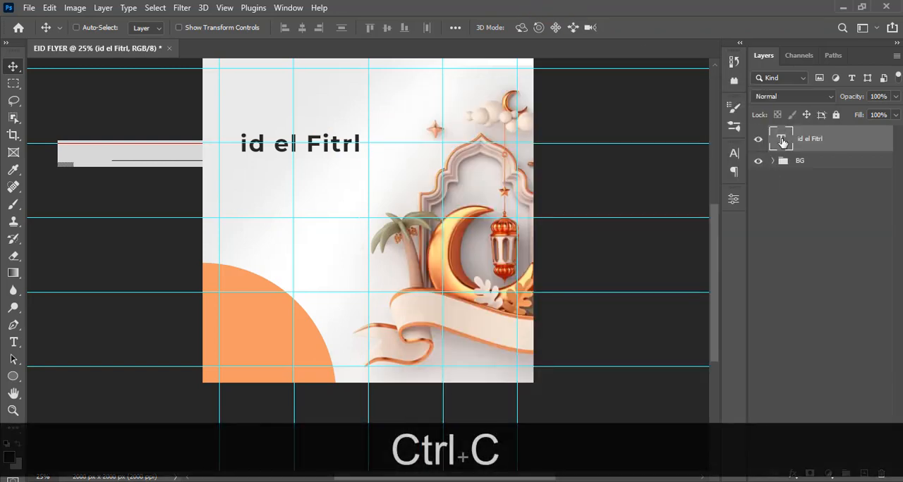
pyautogui.doubleClick(781, 139)
pyautogui.hotkey('ctrl', 'v')
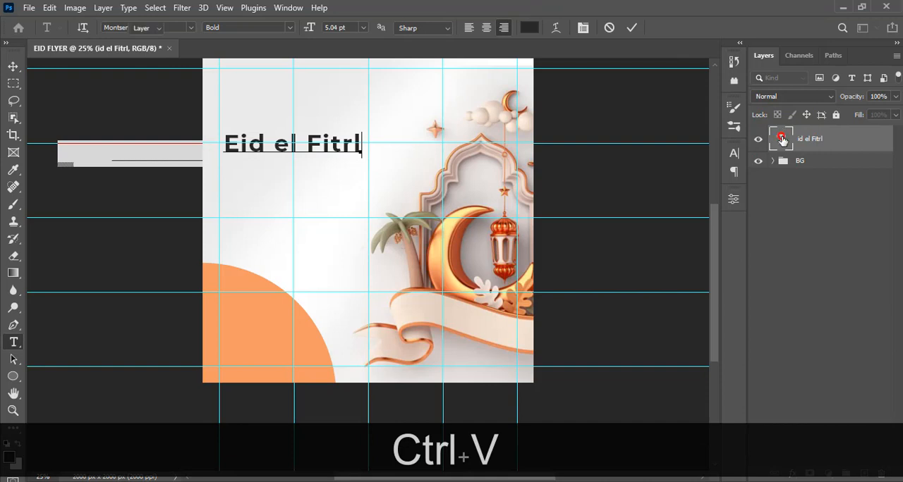
pyautogui.click(688, 96)
# - Left-align the greeting text and move it so it starts at the leftmost vertical guide, just above the second horizontal guide
pyautogui.click(735, 173)
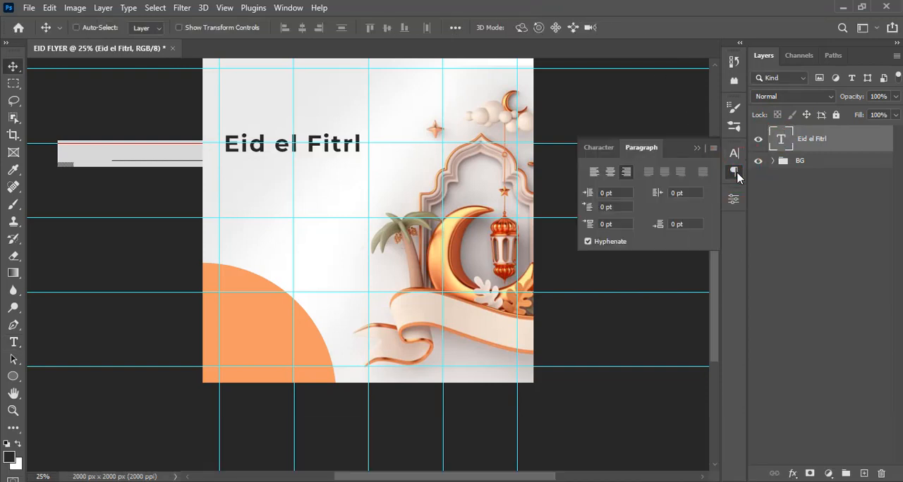
pyautogui.click(593, 174)
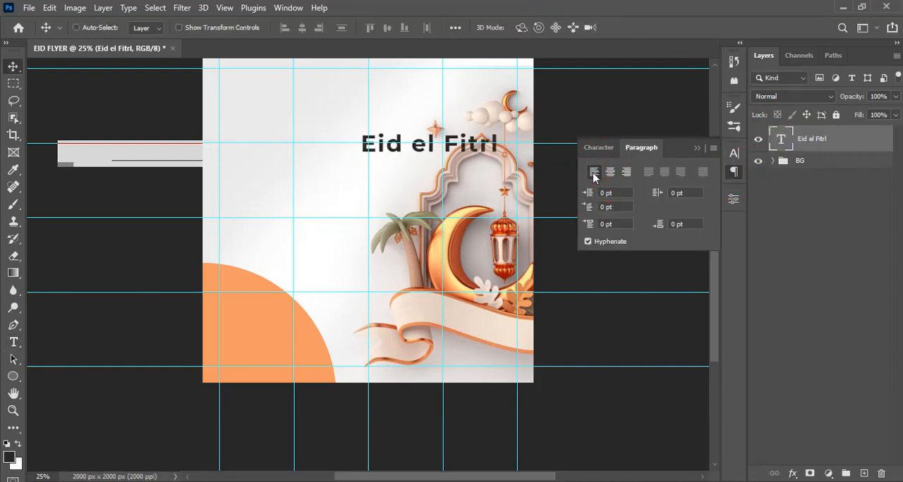
pyautogui.moveTo(397, 156); pyautogui.dragTo(281, 144)
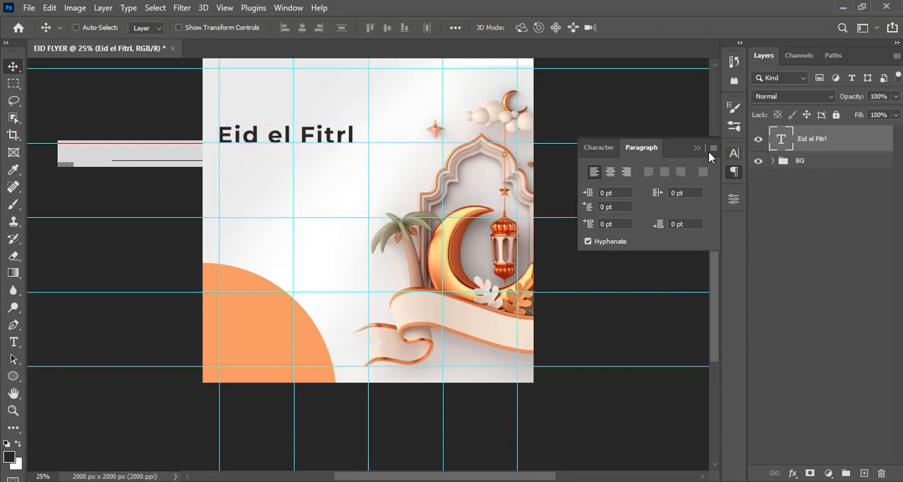
# - Set the "Eid el Fitrl" text's font to Impact Regular
pyautogui.click(595, 148)
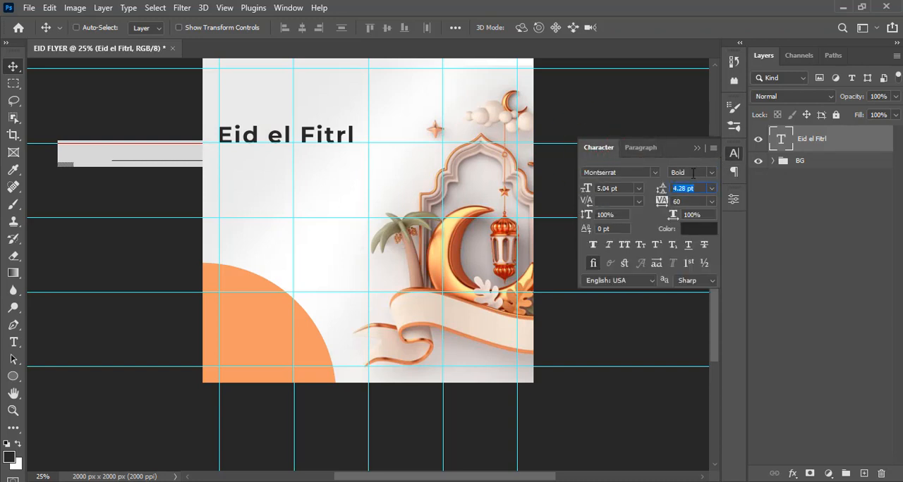
pyautogui.click(655, 172)
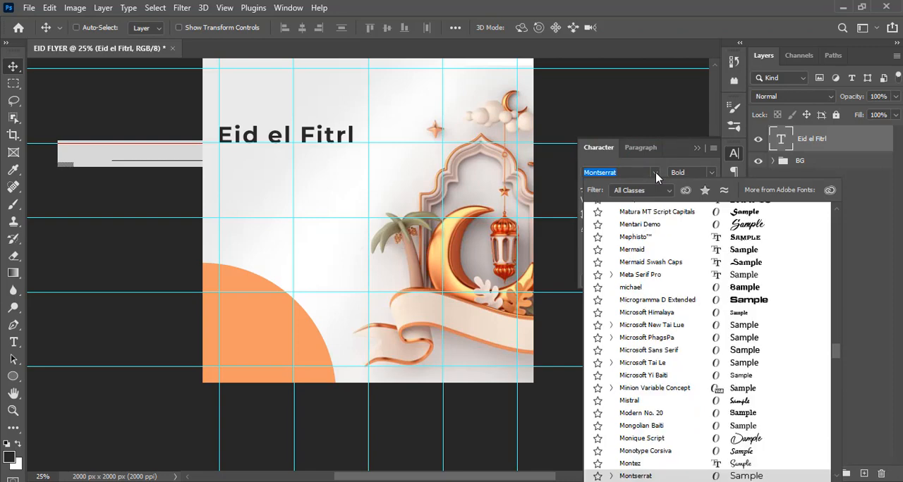
pyautogui.write('impa')
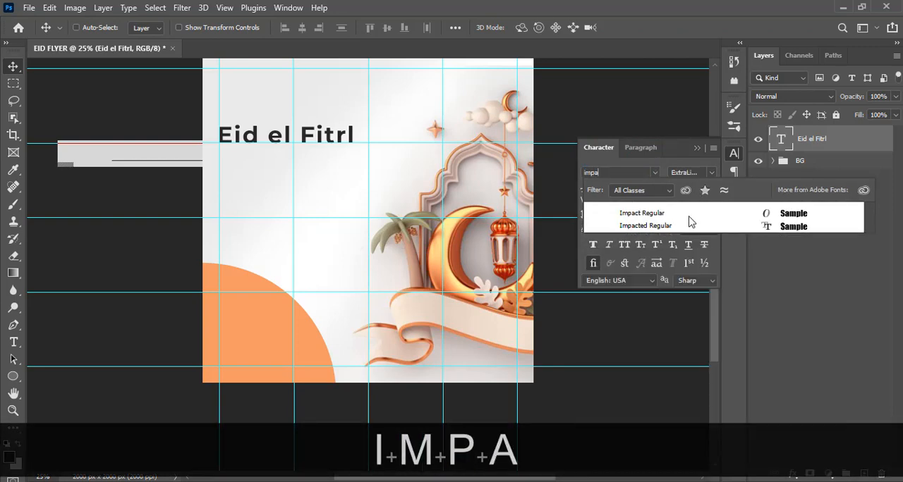
pyautogui.click(643, 220)
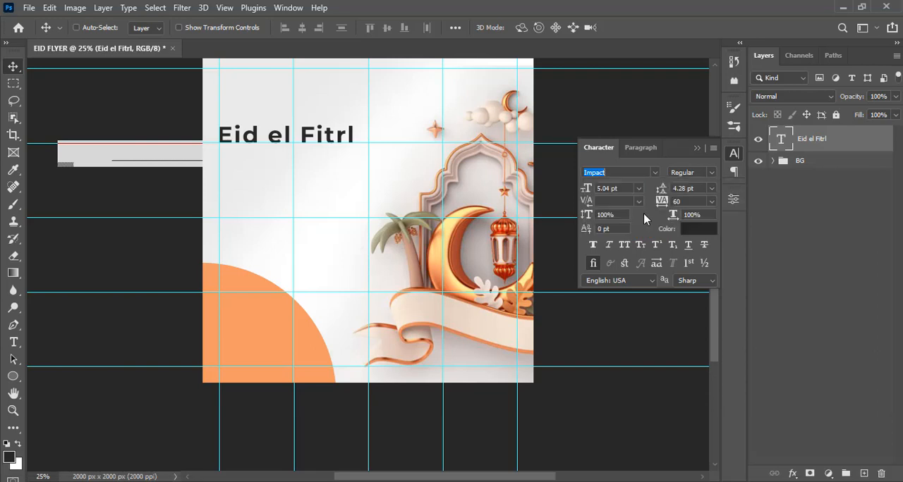
pyautogui.press('Return')
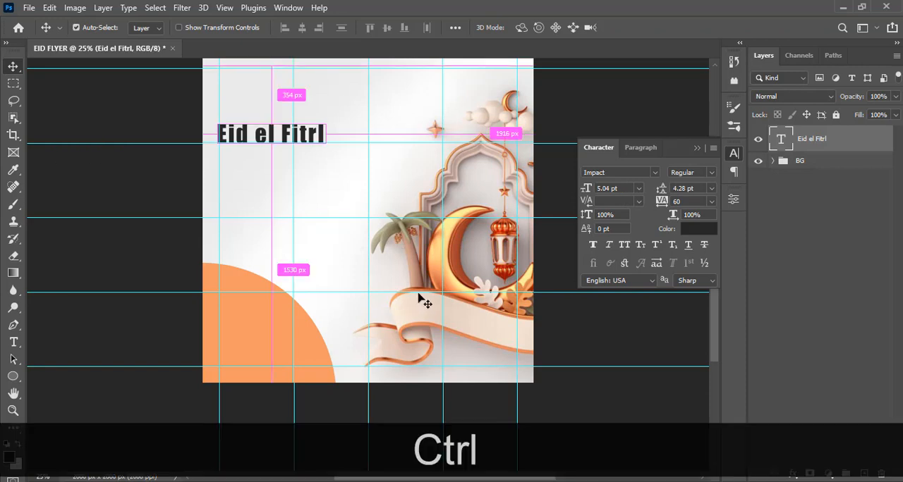
# - Scale the "Eid el Fitrl" text to about 168% and move it so it starts at the leftmost vertical guide
pyautogui.hotkey('ctrl', 't')
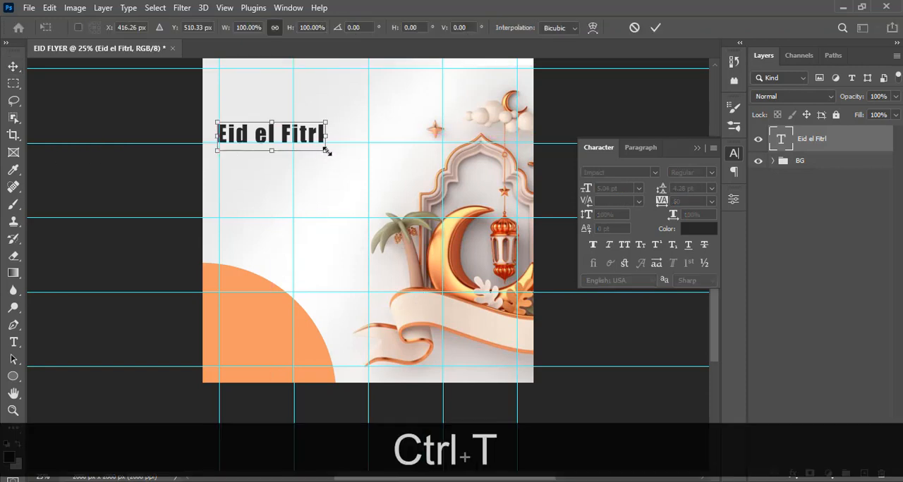
pyautogui.moveTo(327, 151); pyautogui.dragTo(395, 193)
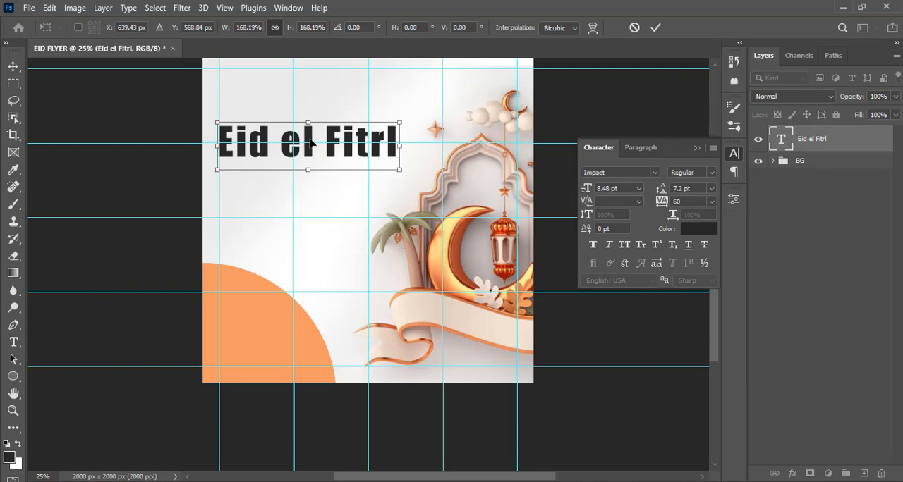
pyautogui.moveTo(312, 144); pyautogui.dragTo(315, 149)
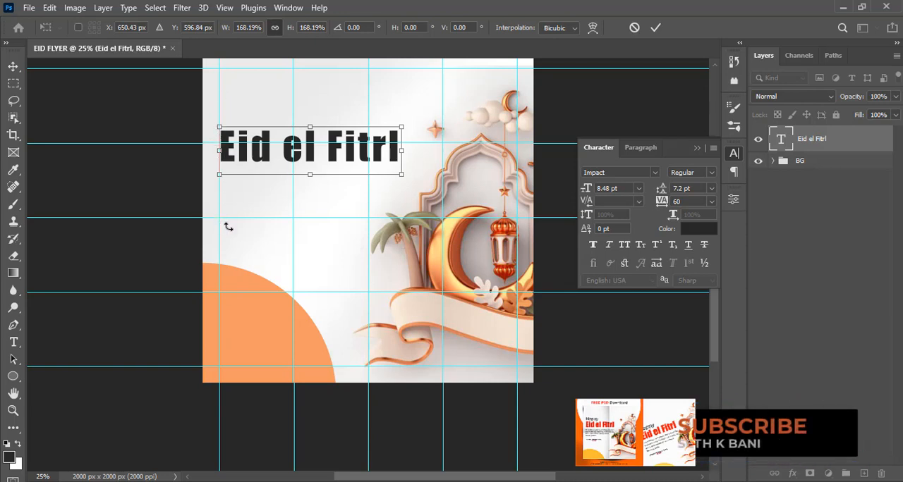
pyautogui.press('Return')
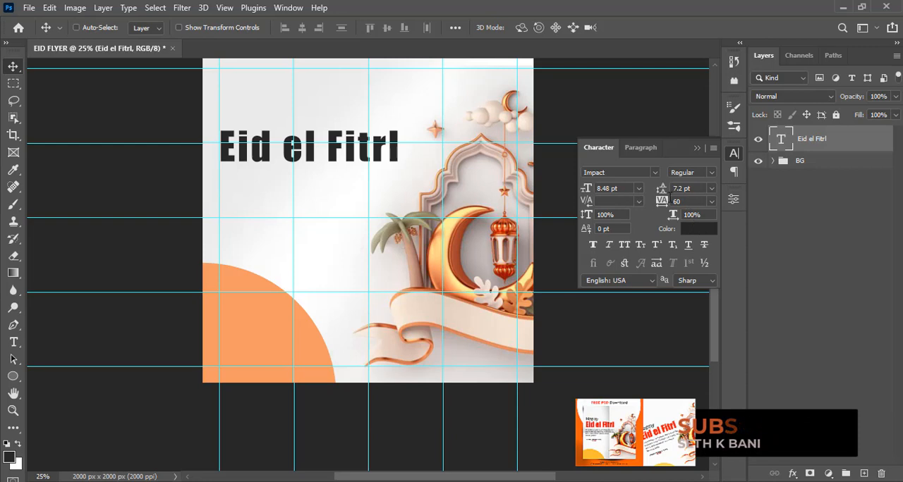
# - Set the "Eid el Fitrl" text's tracking to 0 and its color to orange de5938
pyautogui.click(666, 201)
pyautogui.write('0')
pyautogui.press('Return')
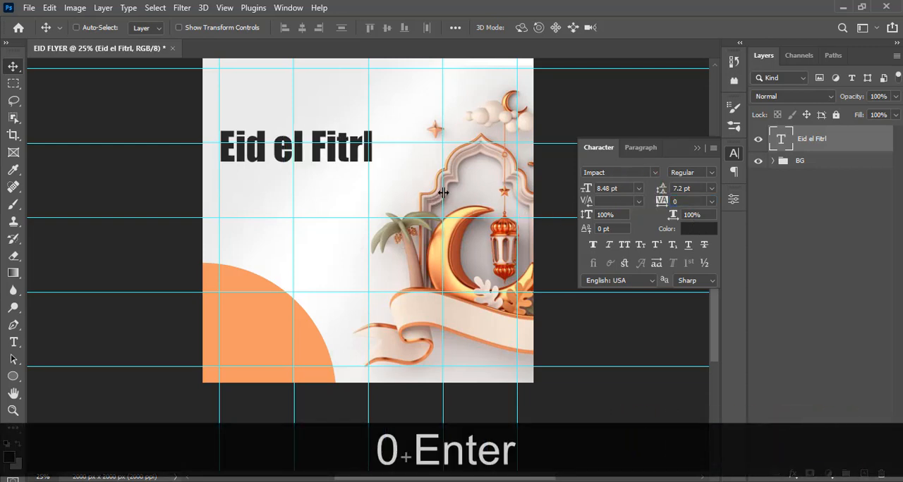
pyautogui.click(694, 230)
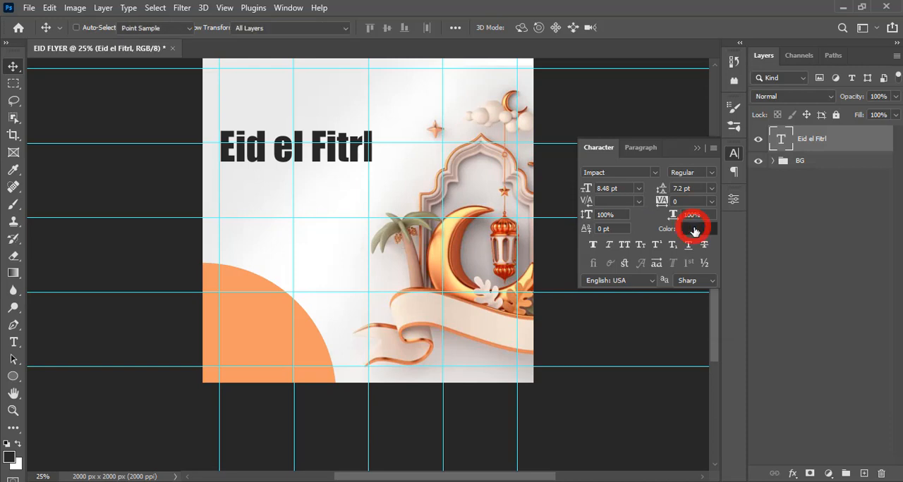
pyautogui.write('de')
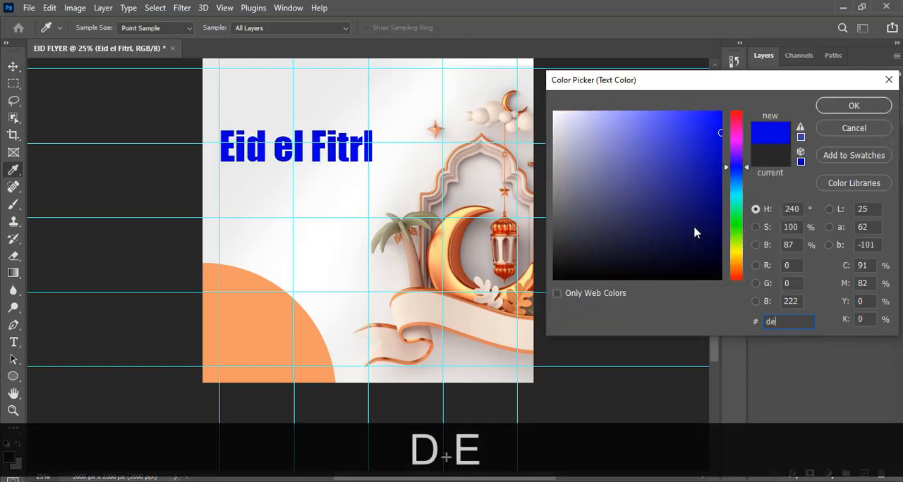
pyautogui.write('59')
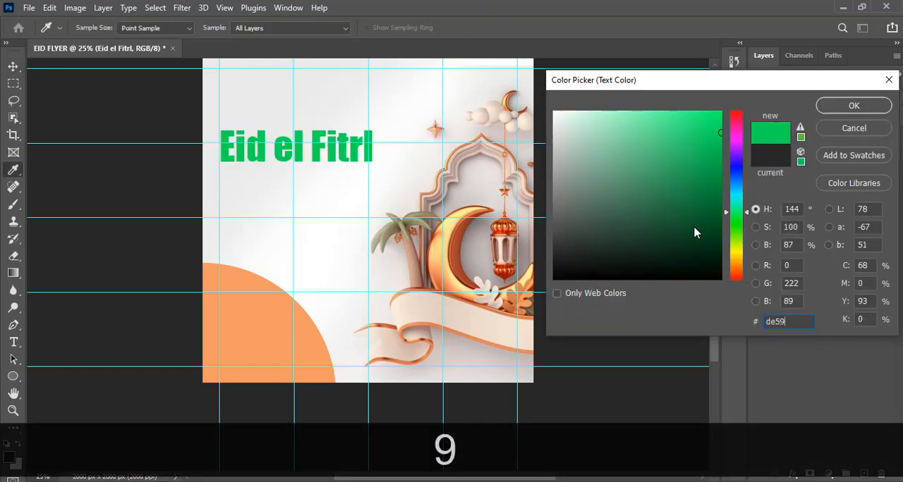
pyautogui.write('38')
pyautogui.press('Return')
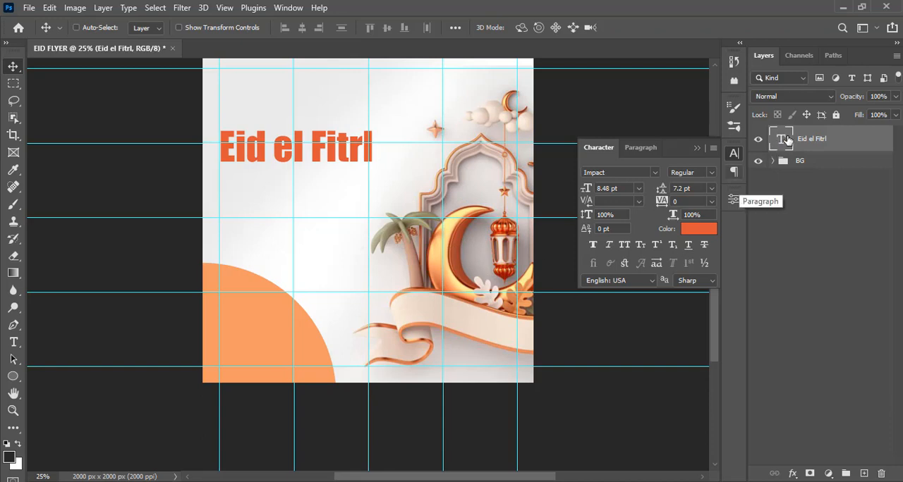
# - Add a text layer reading "Happy", copied from 24.txt in Notepad, and place it just above "Eid el Fitrl"
pyautogui.press('t')
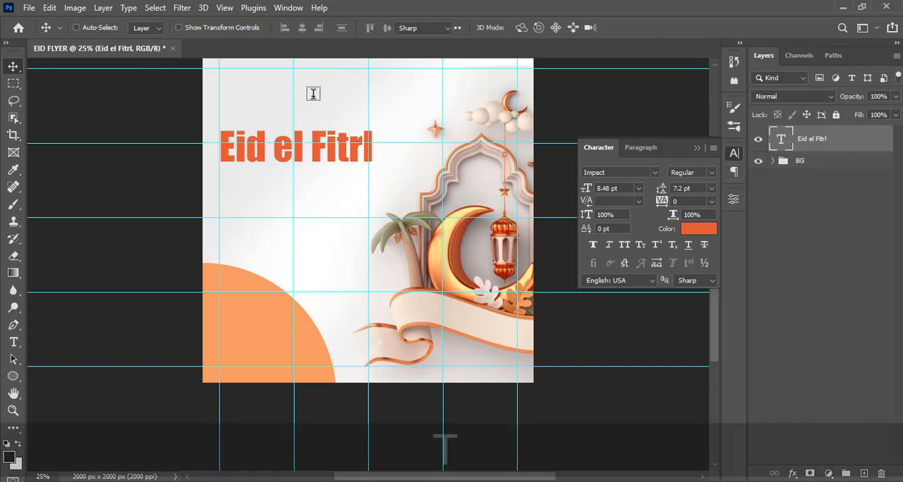
pyautogui.click(273, 97)
pyautogui.hotkey('alt', 'Tab')
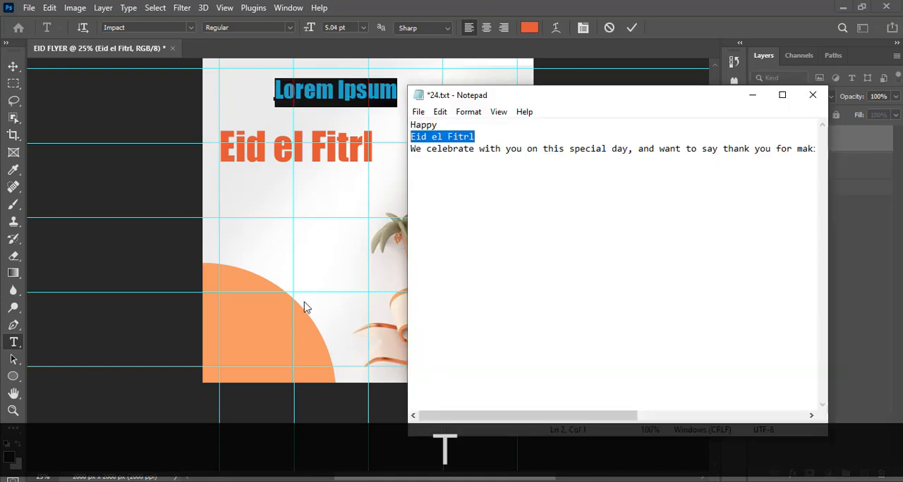
pyautogui.moveTo(452, 127); pyautogui.dragTo(395, 128)
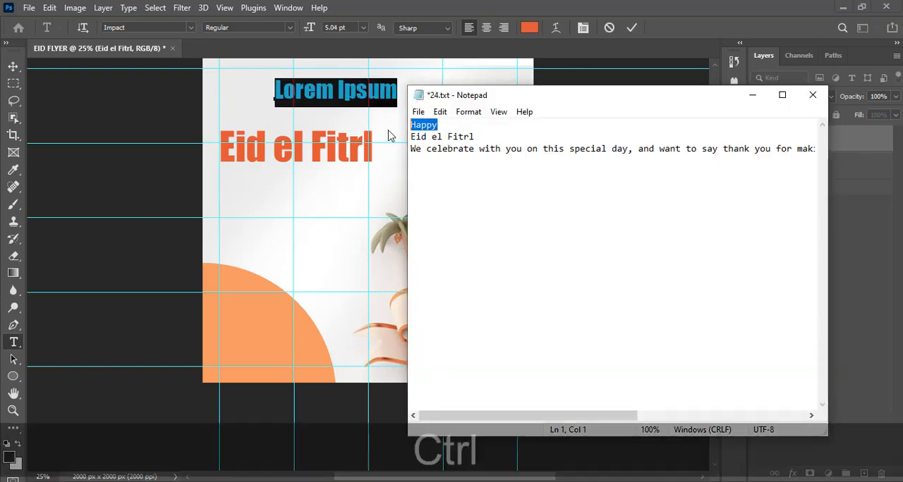
pyautogui.hotkey('ctrl', 'c')
pyautogui.hotkey('alt', 'Tab')
pyautogui.hotkey('ctrl', 'v')
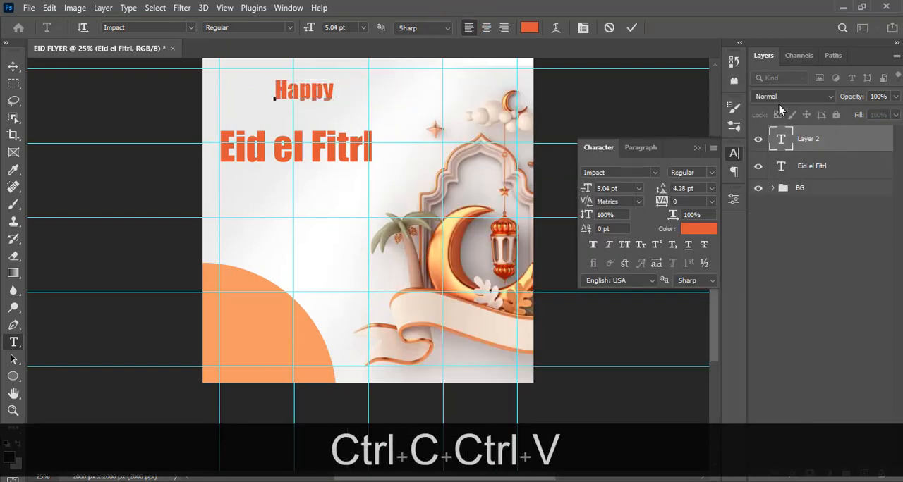
pyautogui.click(789, 141)
pyautogui.press('v')
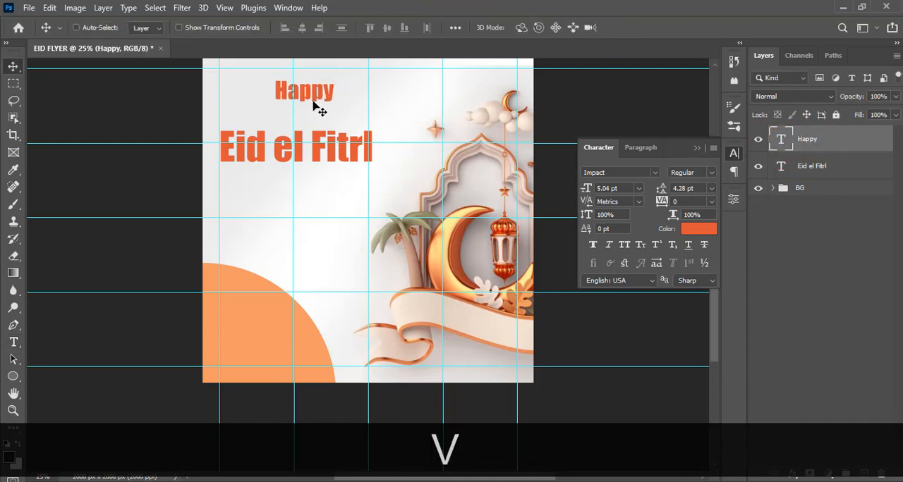
pyautogui.moveTo(316, 91); pyautogui.dragTo(279, 118)
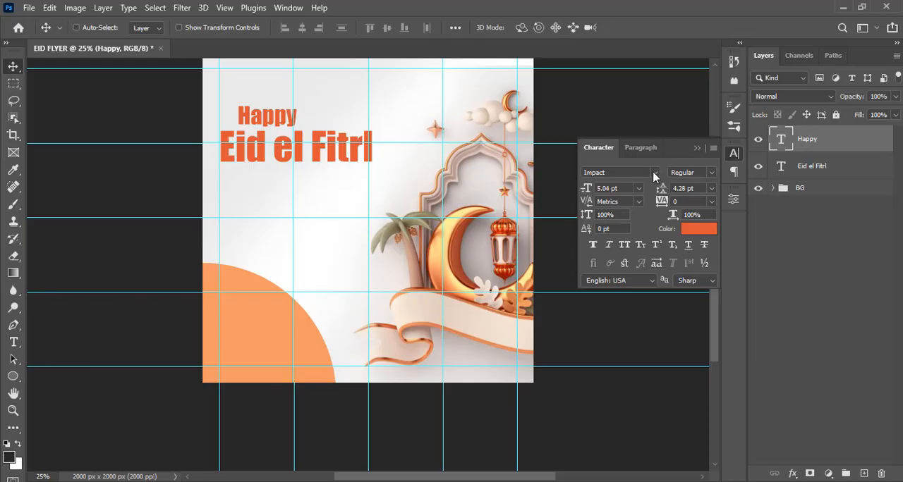
# - Set the "Happy" text's font to Montserrat Regular
pyautogui.click(654, 173)
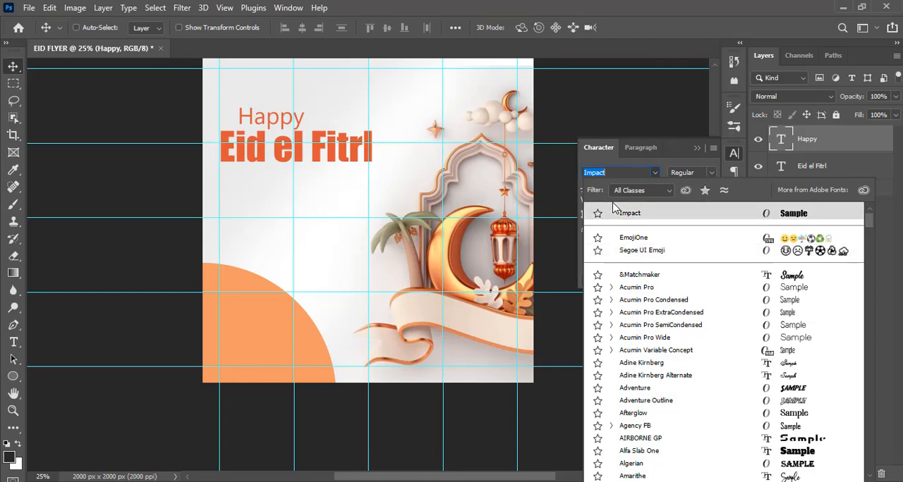
pyautogui.write('mont')
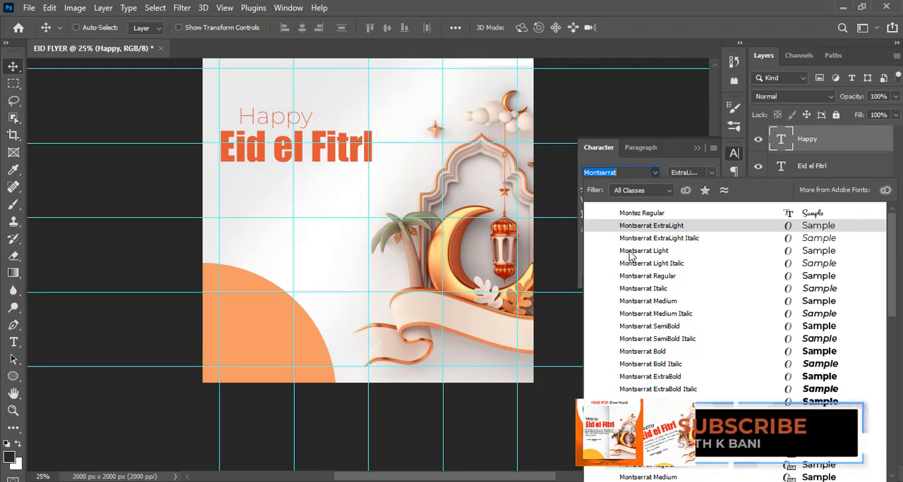
pyautogui.click(629, 252)
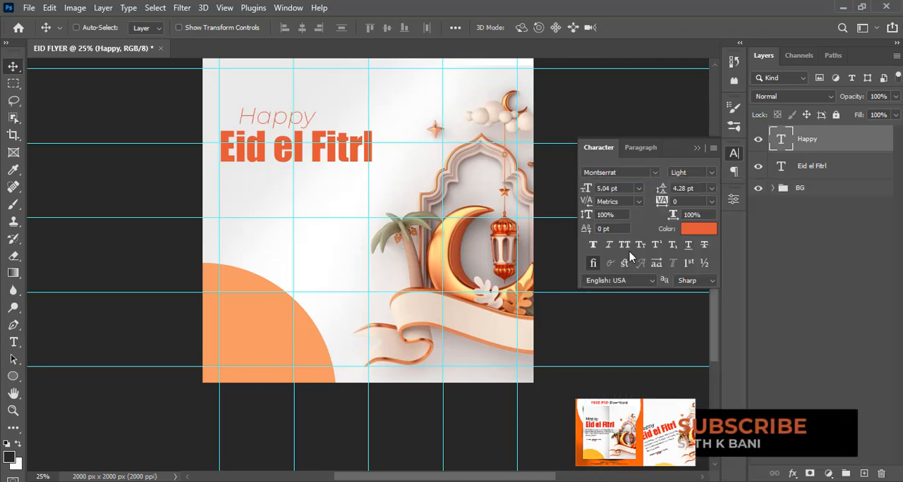
pyautogui.click(655, 172)
pyautogui.click(656, 172)
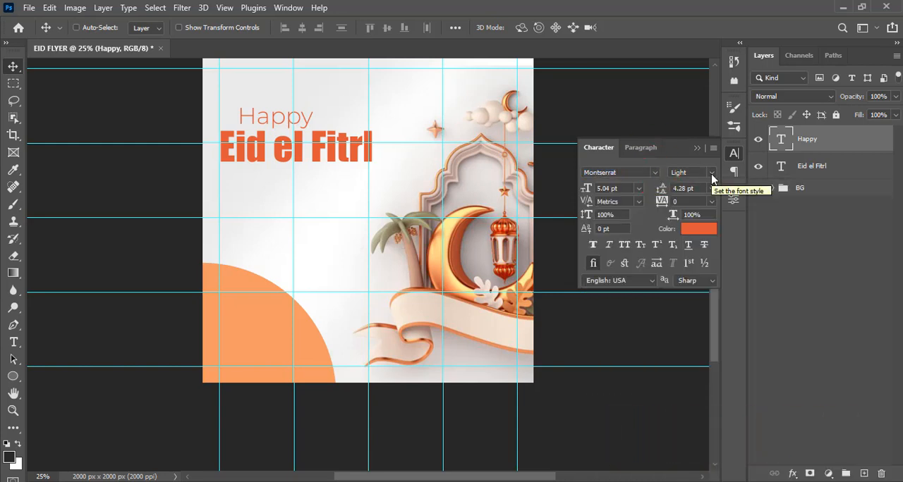
pyautogui.click(711, 173)
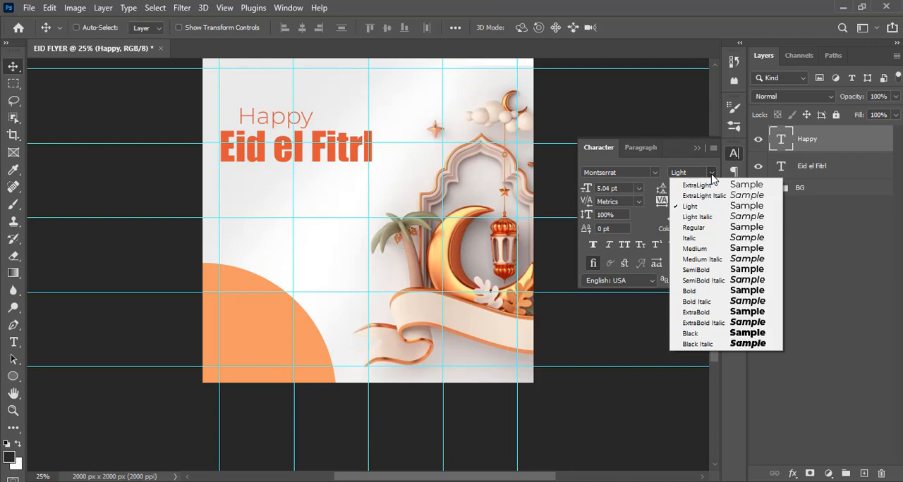
pyautogui.click(692, 228)
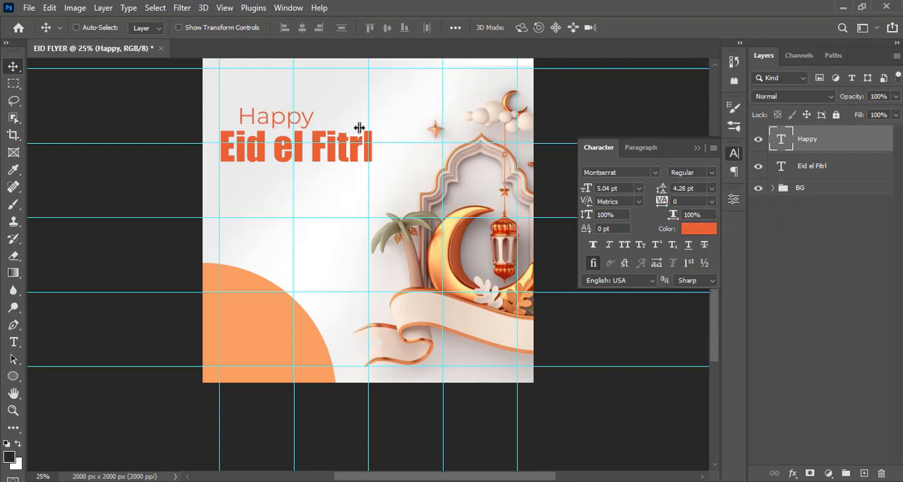
# - Reposition "Happy" slightly higher above "Eid el Fitrl", indented a little from the leftmost vertical guide
pyautogui.moveTo(270, 120); pyautogui.dragTo(251, 114)
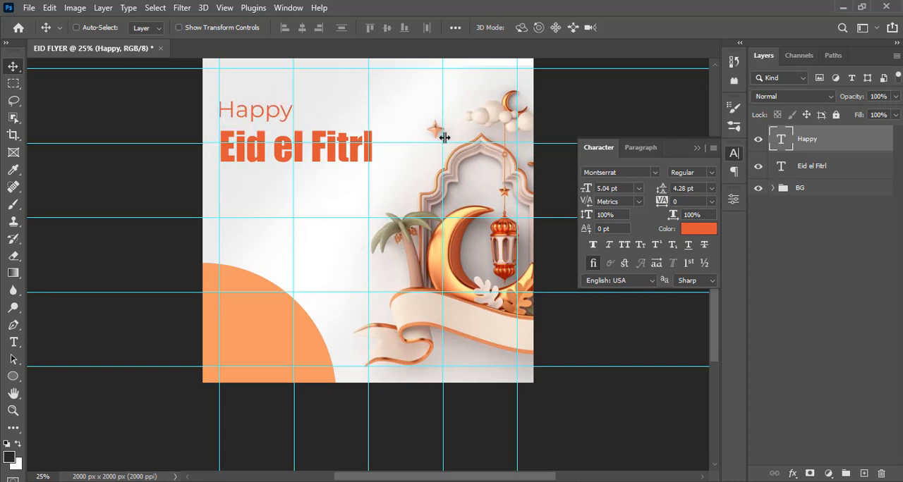
pyautogui.hotkey('shift', 'Down')
pyautogui.hotkey('shift', 'Down')
pyautogui.hotkey('shift', 'Right')
pyautogui.hotkey('shift', 'Right')
pyautogui.hotkey('shift', 'Right')
pyautogui.hotkey('shift', 'Right')
pyautogui.hotkey('shift', 'Right')
pyautogui.hotkey('shift', 'Right')
pyautogui.hotkey('shift', 'Right')
pyautogui.hotkey('shift', 'Right')
pyautogui.hotkey('shift', 'Right')
pyautogui.hotkey('shift', 'Right')
pyautogui.hotkey('shift', 'Right')
pyautogui.hotkey('shift', 'Right')
pyautogui.hotkey('shift', 'Right')
pyautogui.hotkey('shift', 'Right')
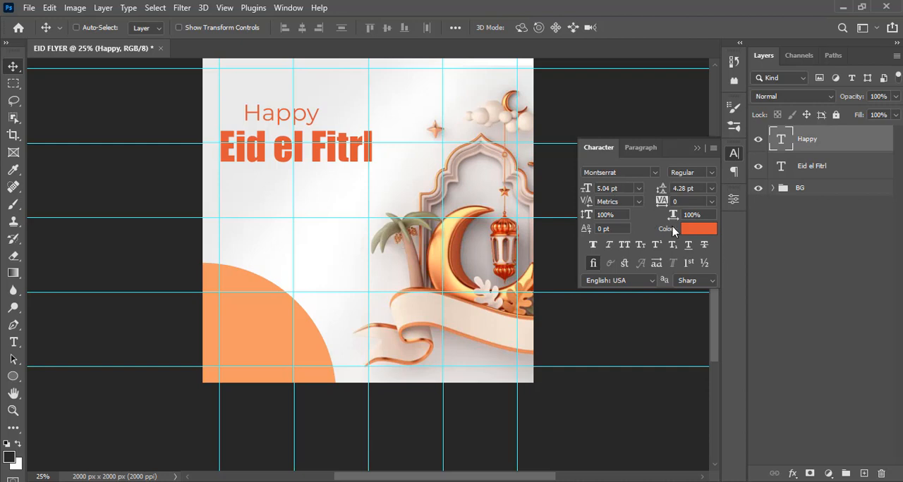
# - Change the "Happy" text's color to near-black 0e0d0d
pyautogui.click(703, 230)
pyautogui.click(554, 280)
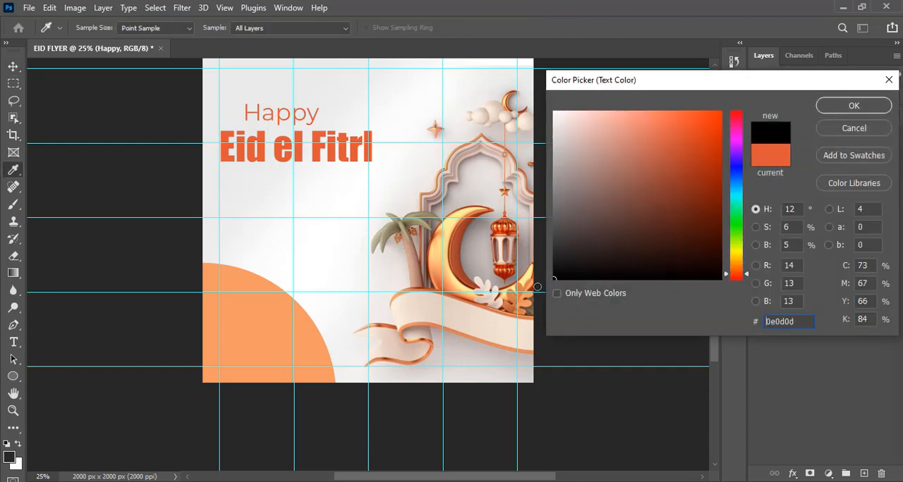
pyautogui.click(853, 106)
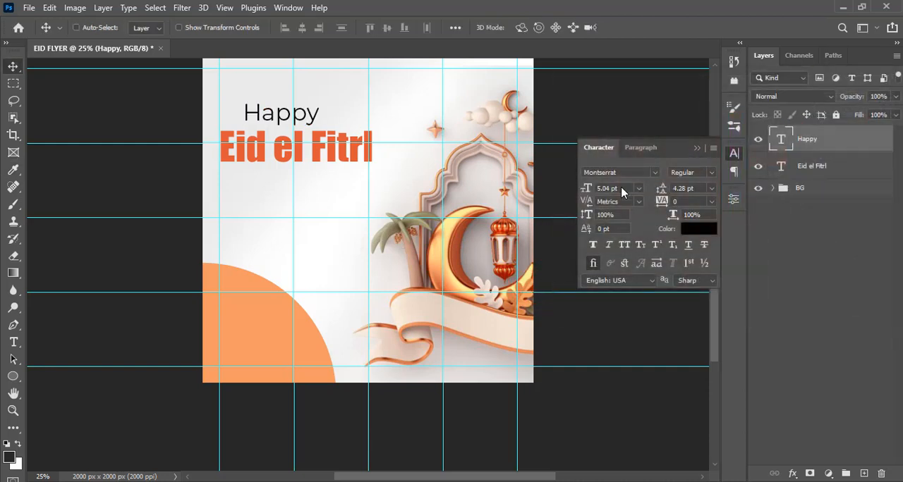
pyautogui.moveTo(619, 188); pyautogui.dragTo(587, 188)
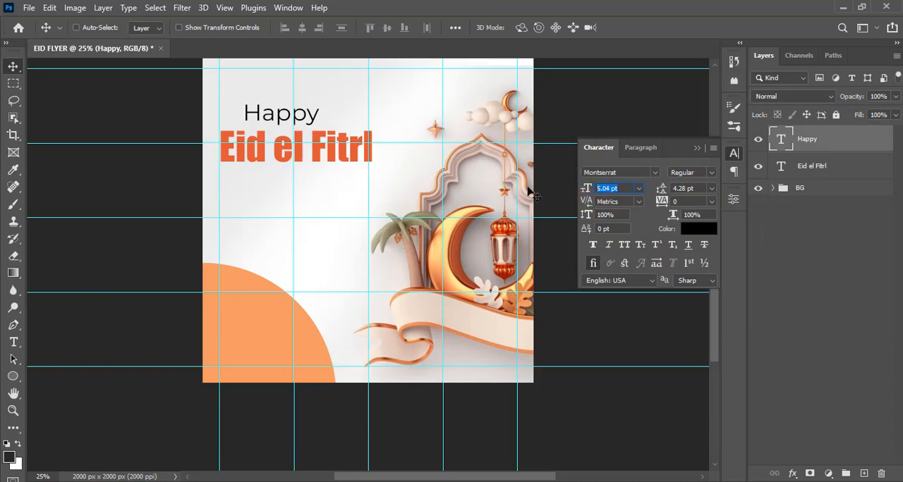
pyautogui.click(682, 203)
# - Create a paragraph text box below "Eid el Fitrl" and fill it with the "We celebrate with you on this special day" message from 24.txt in Notepad
pyautogui.click(13, 342)
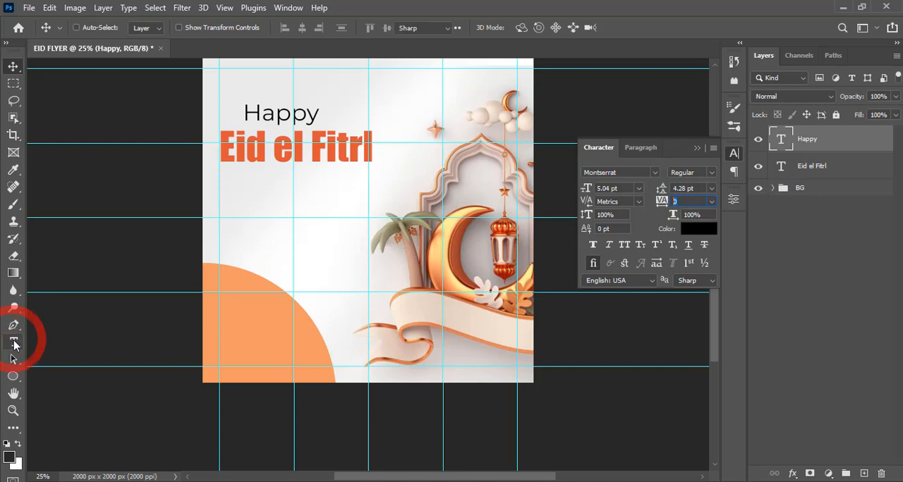
pyautogui.moveTo(220, 183); pyautogui.dragTo(377, 245)
pyautogui.hotkey('alt', 'Tab')
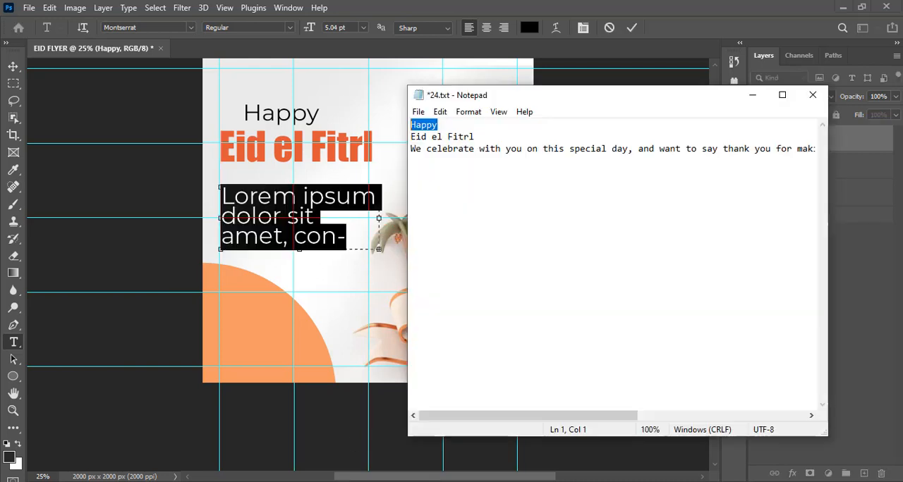
pyautogui.moveTo(412, 148); pyautogui.dragTo(413, 160)
pyautogui.hotkey('ctrl', 'c')
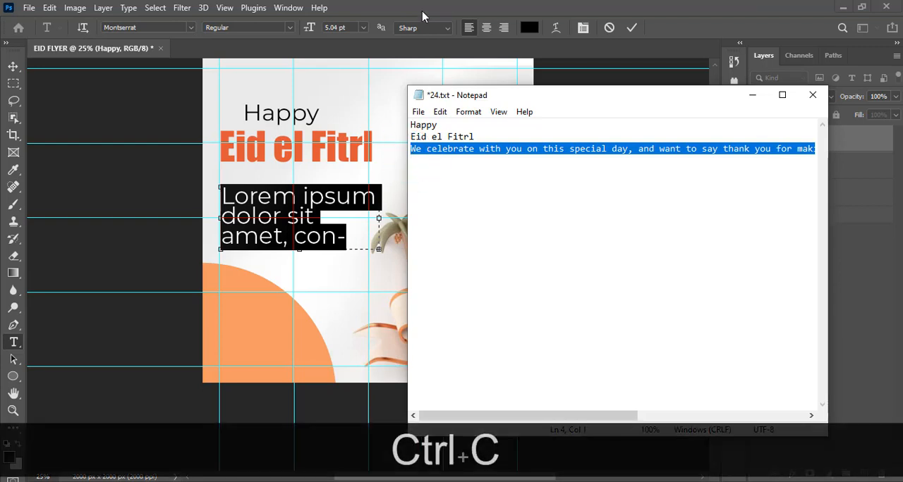
pyautogui.click(428, 18)
pyautogui.hotkey('ctrl', 'v')
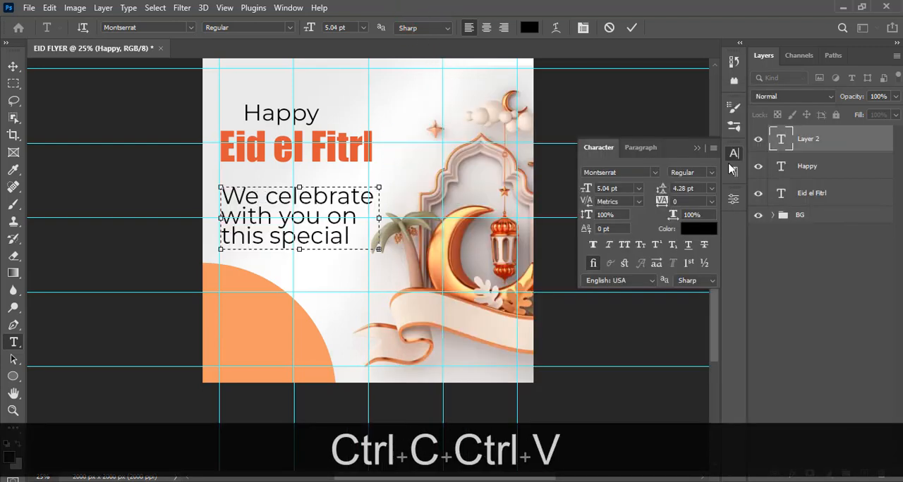
pyautogui.click(797, 146)
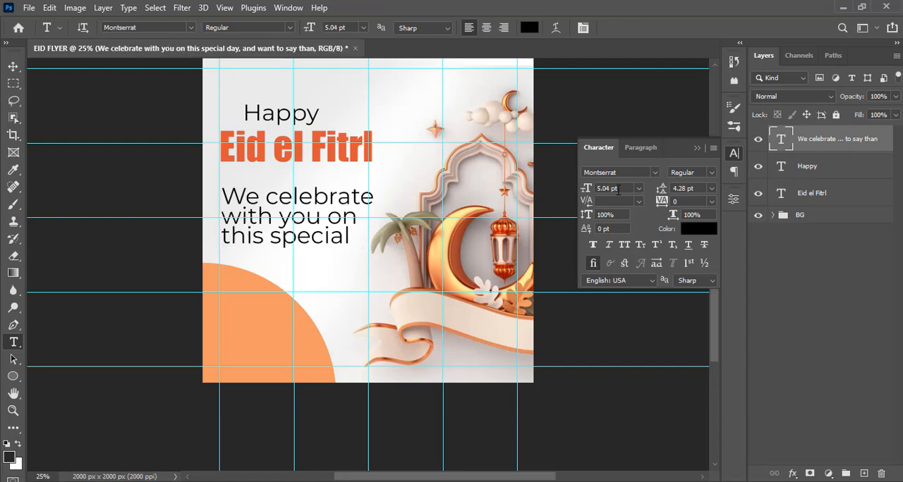
# - Set the message paragraph's font size to 2 pt and its leading to 2 pt
pyautogui.click(605, 186)
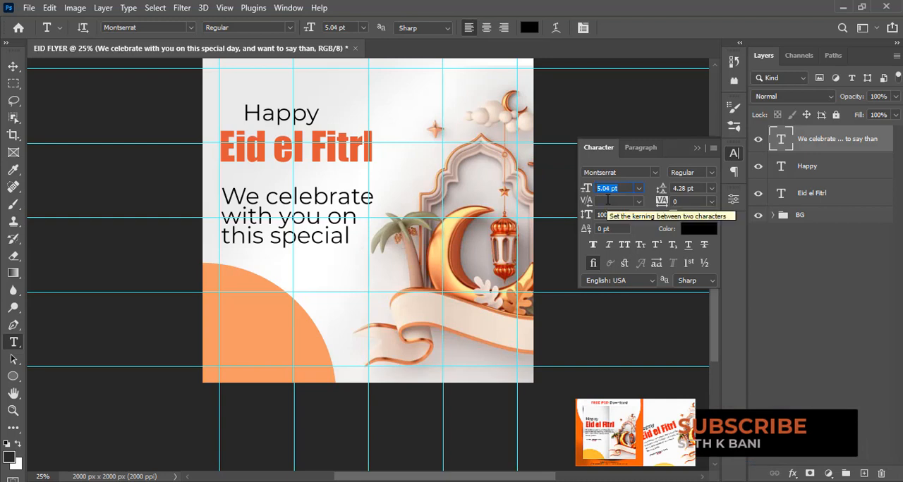
pyautogui.write('2')
pyautogui.press('Return')
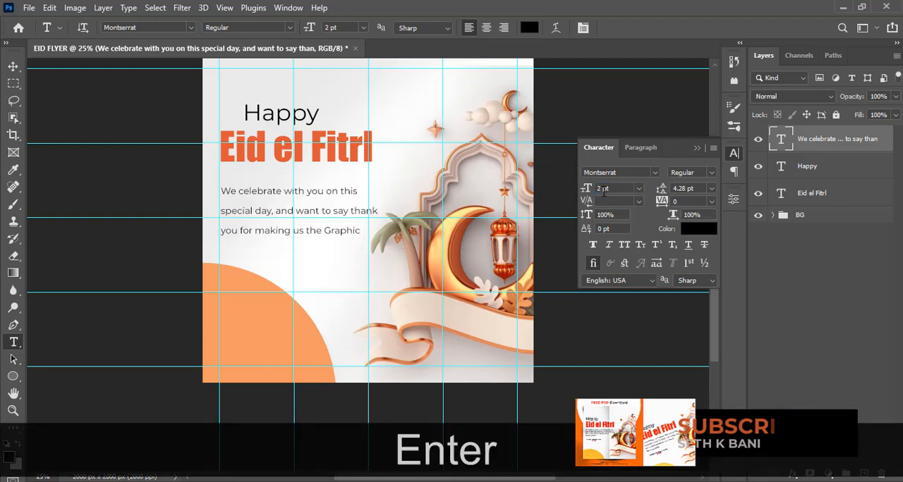
pyautogui.click(687, 188)
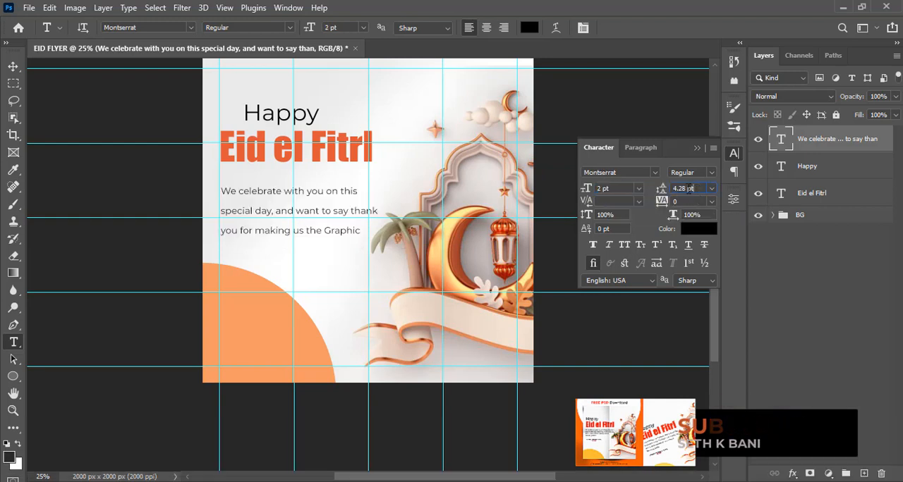
pyautogui.write('2')
pyautogui.press('Return')
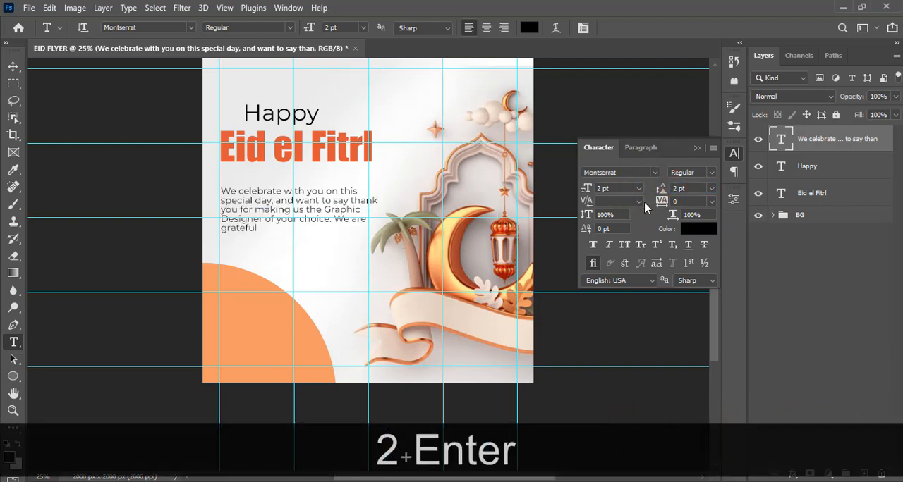
# - Enlarge the message paragraph's text box downward and to the right, and start "We are grateful" on its own line
pyautogui.doubleClick(780, 139)
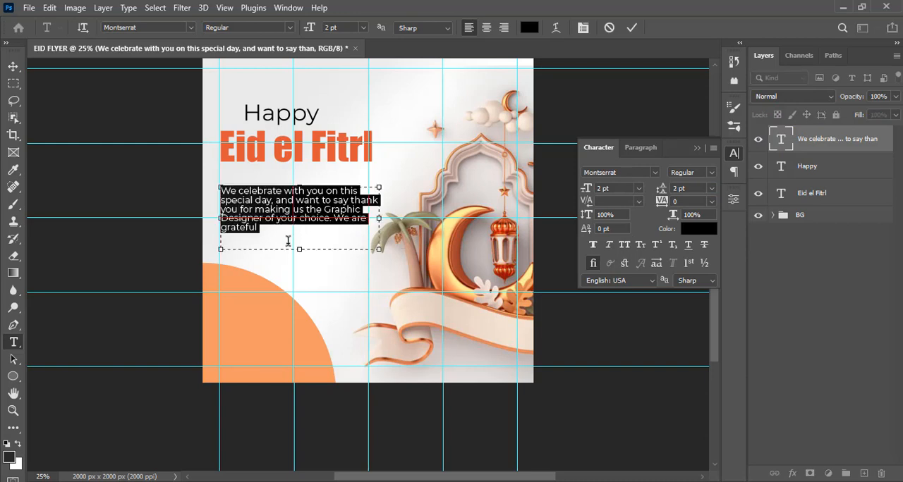
pyautogui.moveTo(299, 255); pyautogui.dragTo(299, 267)
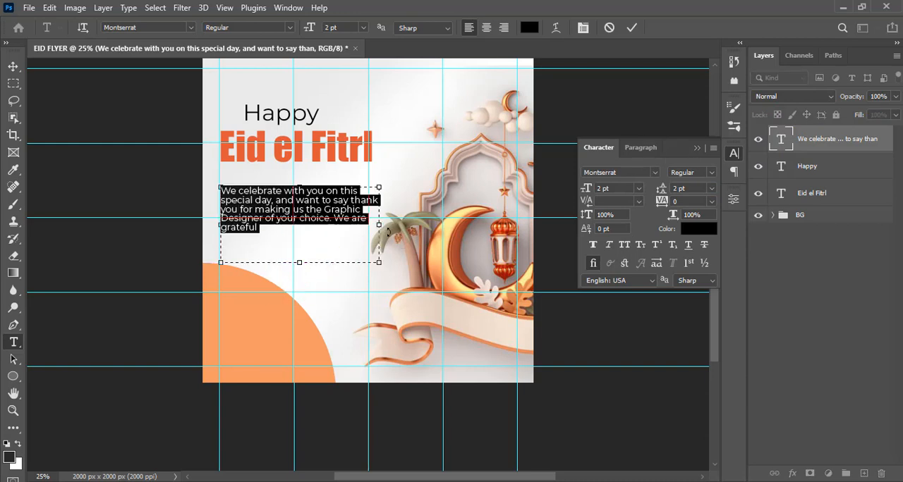
pyautogui.moveTo(378, 225); pyautogui.dragTo(395, 225)
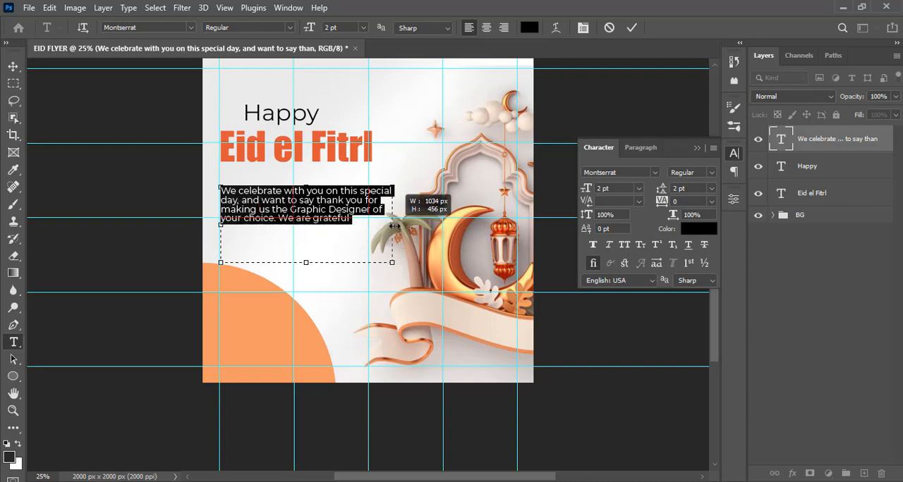
pyautogui.moveTo(394, 225); pyautogui.dragTo(397, 226)
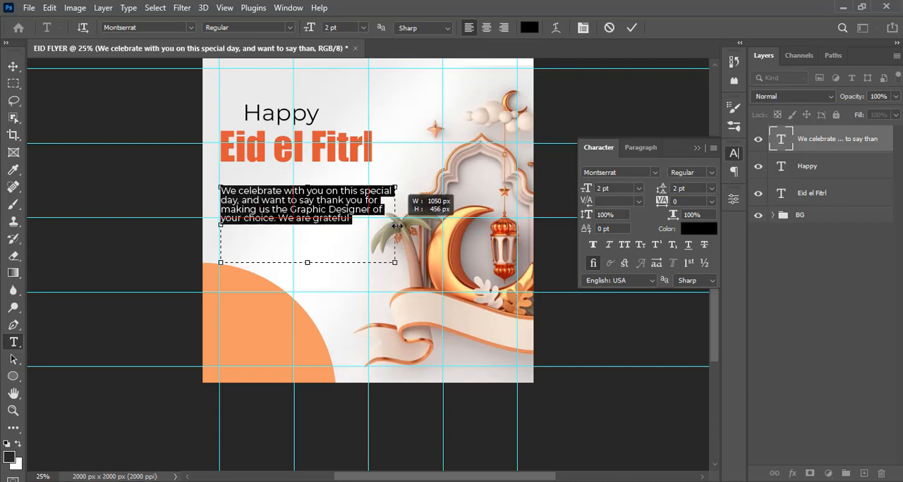
pyautogui.click(282, 218)
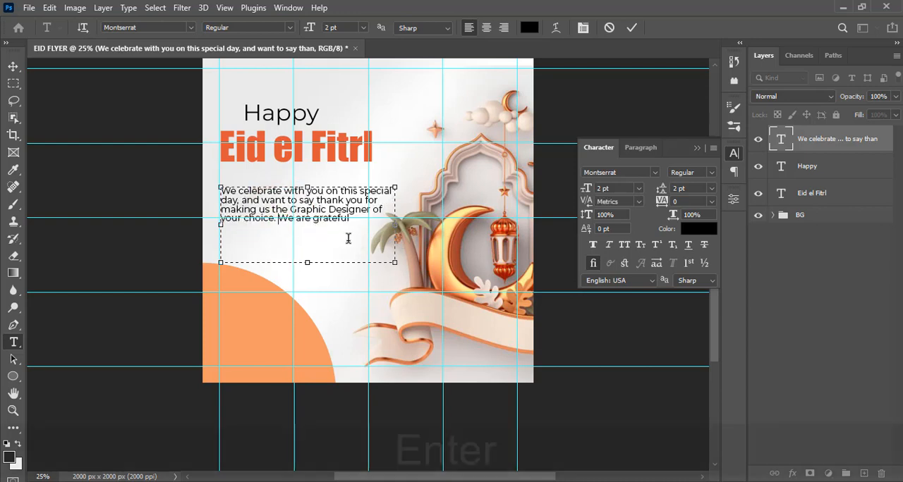
pyautogui.press('Return')
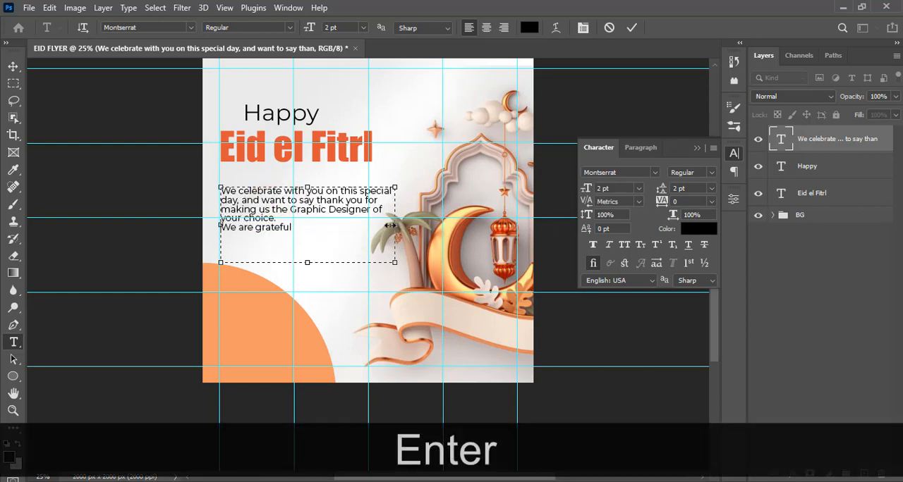
pyautogui.moveTo(390, 225); pyautogui.dragTo(421, 218)
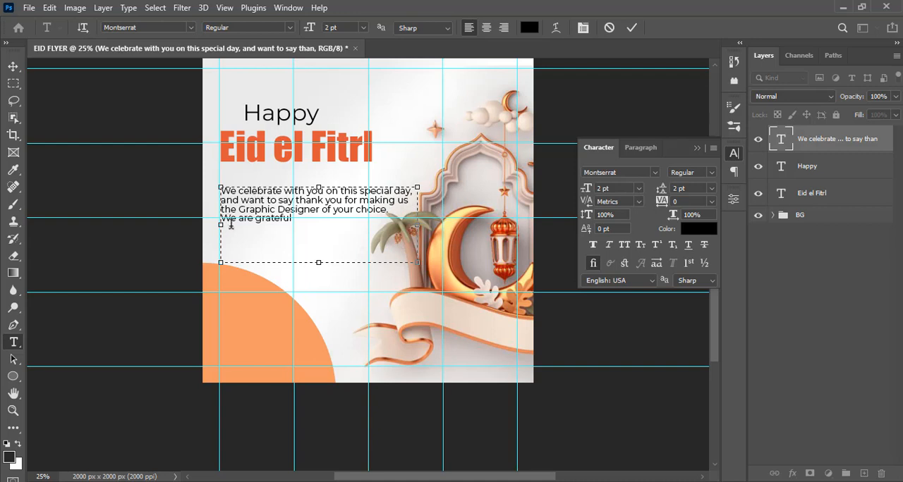
# - Try a leading of 4 pt on the message paragraph and settle on 3 pt
pyautogui.click(785, 143)
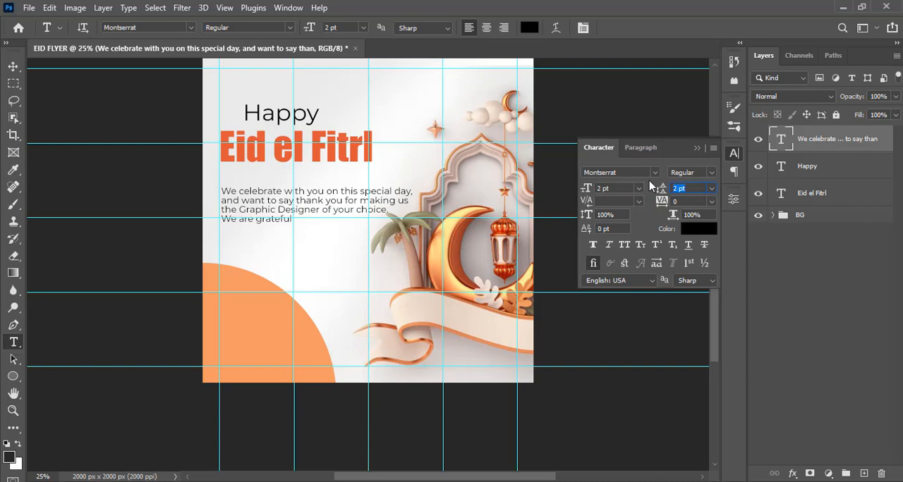
pyautogui.write('4')
pyautogui.press('Return')
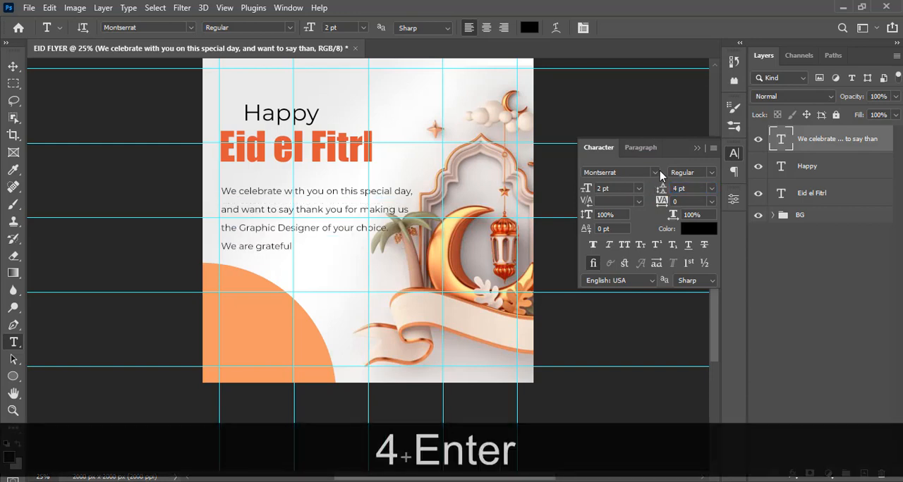
pyautogui.write('3')
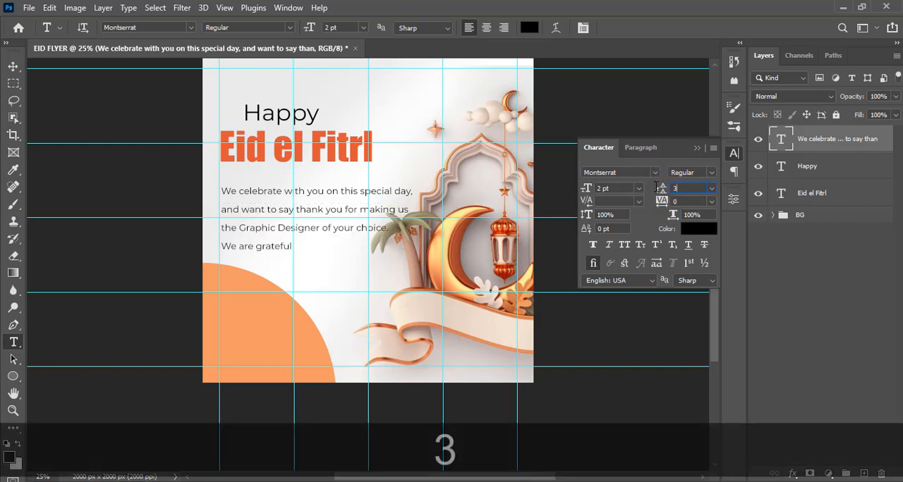
pyautogui.press('Return')
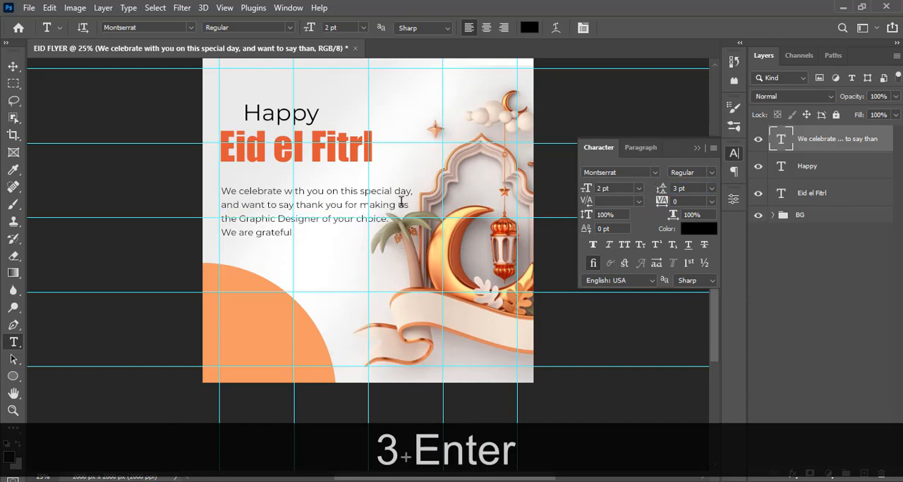
# - Move the message paragraph up slightly and "Eid el Fitrl" down so the two sit closer together
pyautogui.press('v')
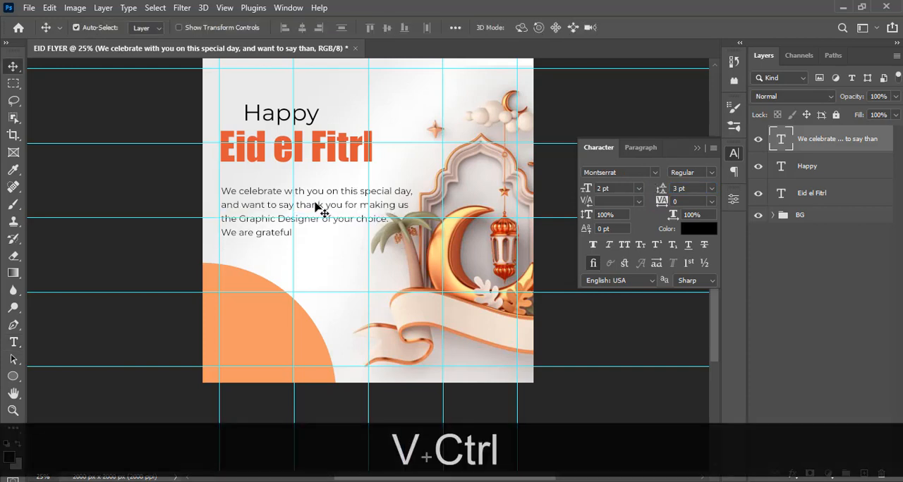
pyautogui.hotkey('ctrl', '=')
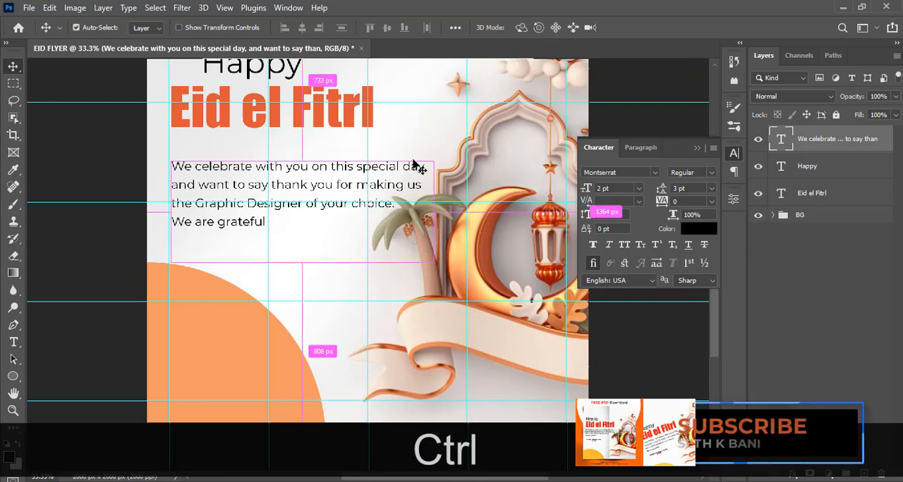
pyautogui.hotkey('ctrl', '-')
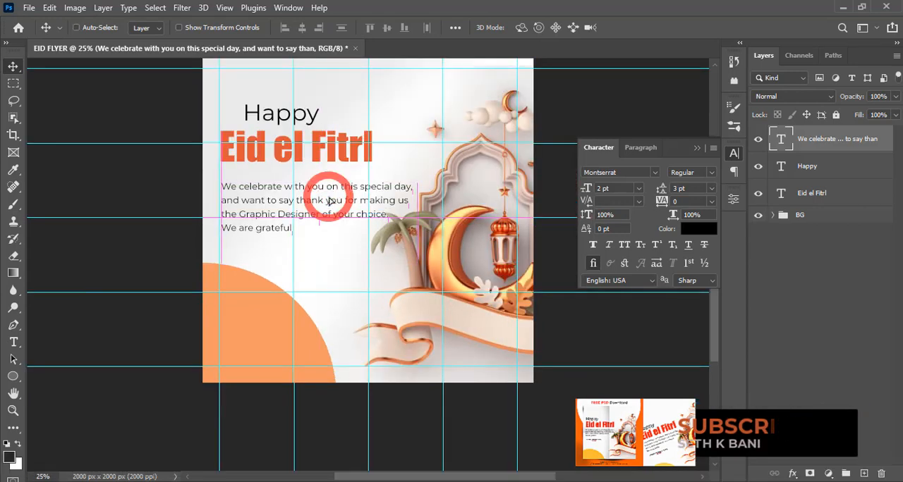
pyautogui.hotkey('shift', 'Up')
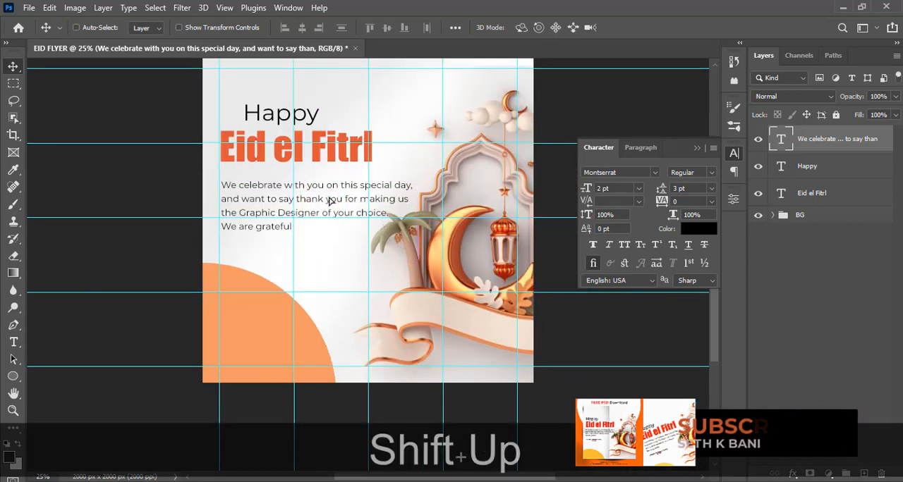
pyautogui.click(811, 195)
pyautogui.hotkey('shift', 'Down')
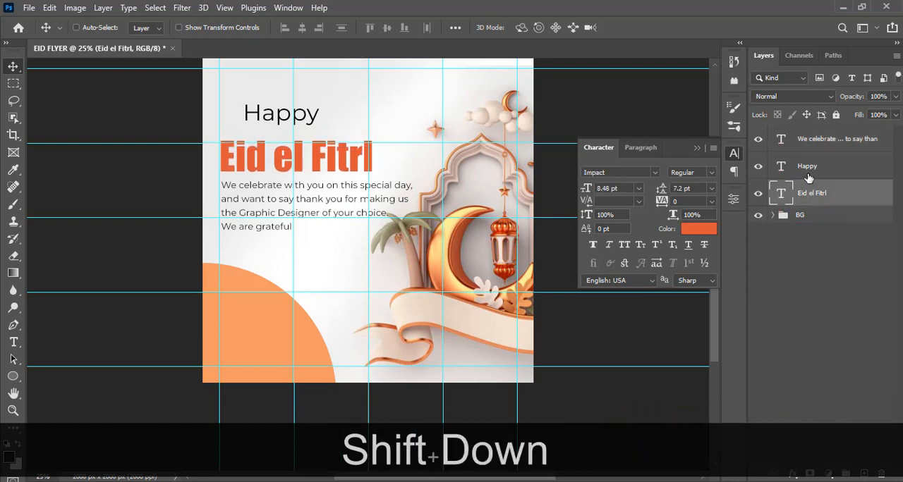
# - Align "Happy" with the left edge of "Eid el Fitrl", lower it to just above that text, and hide the guides
pyautogui.click(808, 173)
pyautogui.moveTo(317, 116); pyautogui.dragTo(291, 114)
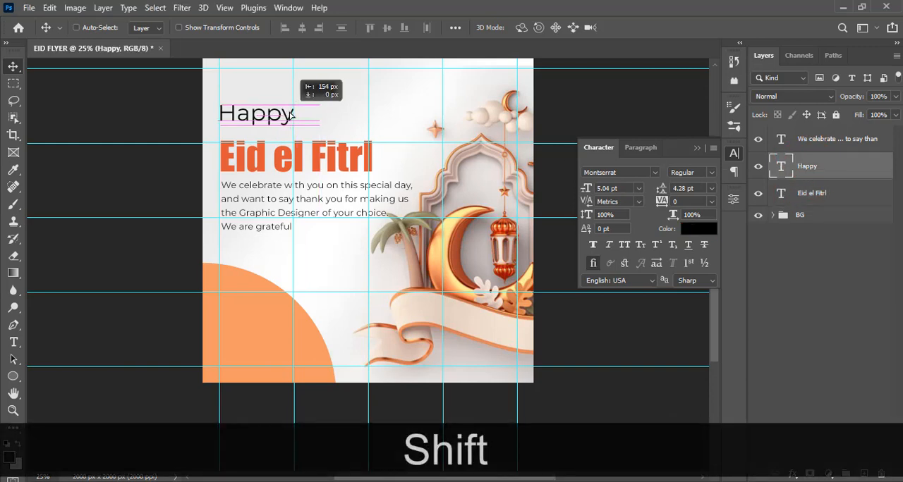
pyautogui.hotkey('shift', 'Right')
pyautogui.hotkey('shift', 'Down')
pyautogui.press('Down')
pyautogui.press('Down')
pyautogui.press('Down')
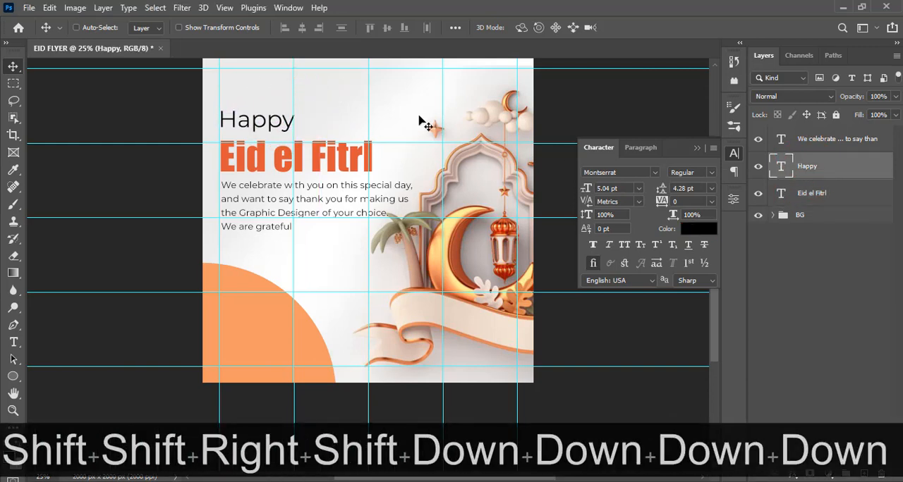
pyautogui.press('Down')
pyautogui.press('Down')
pyautogui.hotkey('ctrl', 'h')
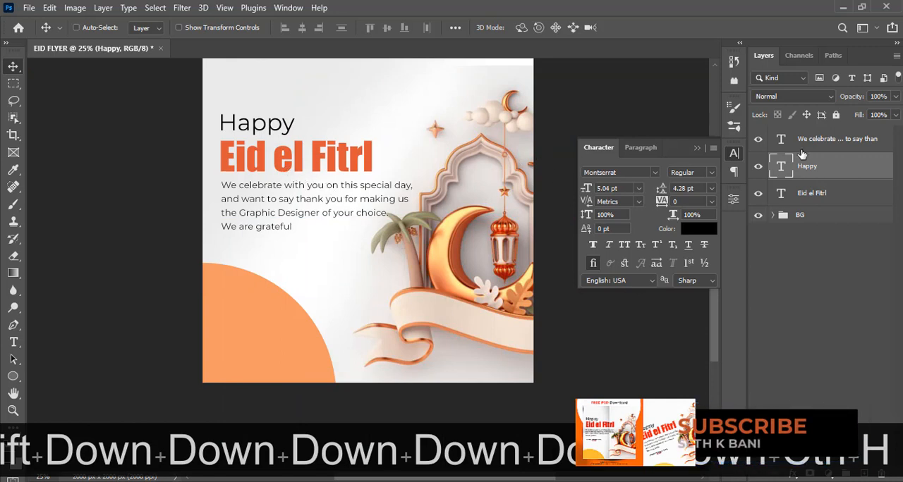
# - Try "Eid el Fitrl" and "Happy" higher above the message paragraph, and move both back down
pyautogui.click(811, 194)
pyautogui.moveTo(333, 161); pyautogui.dragTo(322, 119)
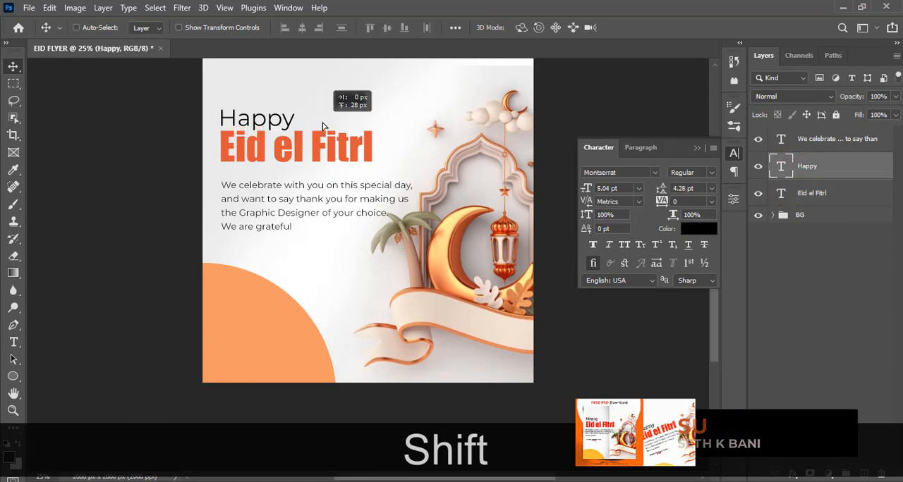
pyautogui.press('Up')
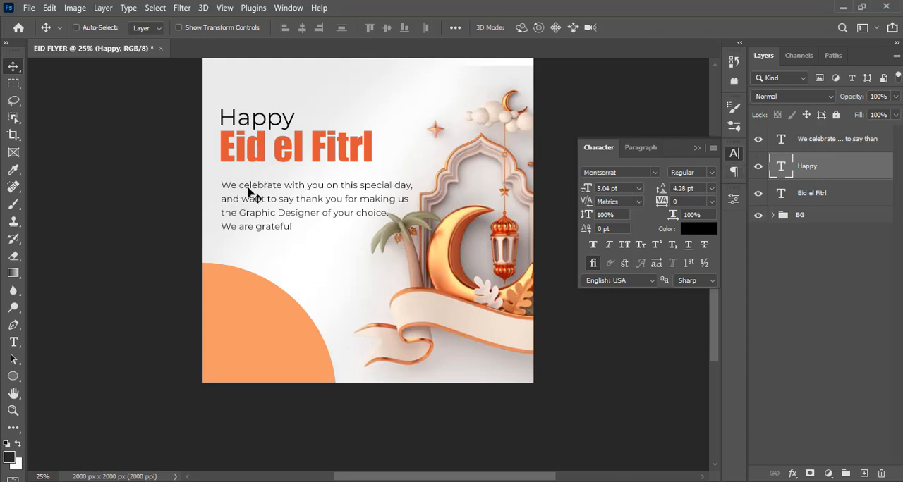
pyautogui.hotkey('shift', 'Down')
pyautogui.hotkey('shift', 'Down')
pyautogui.hotkey('shift', 'Down')
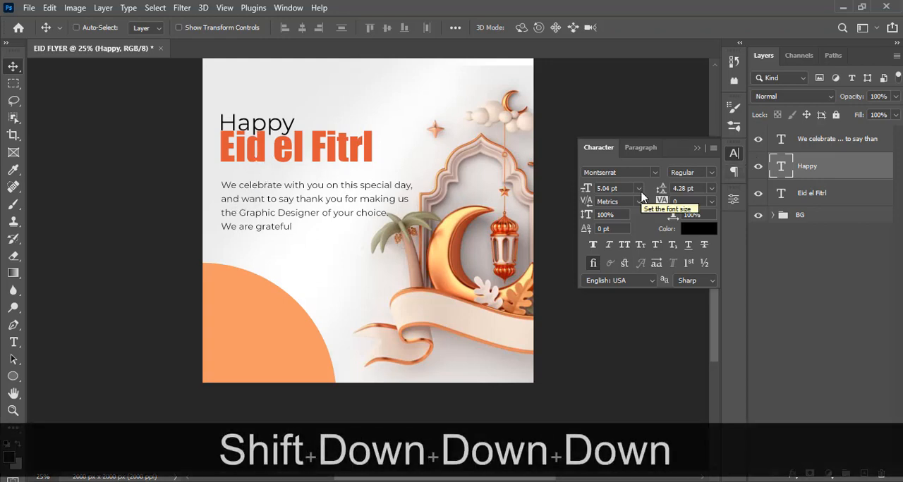
pyautogui.click(805, 195)
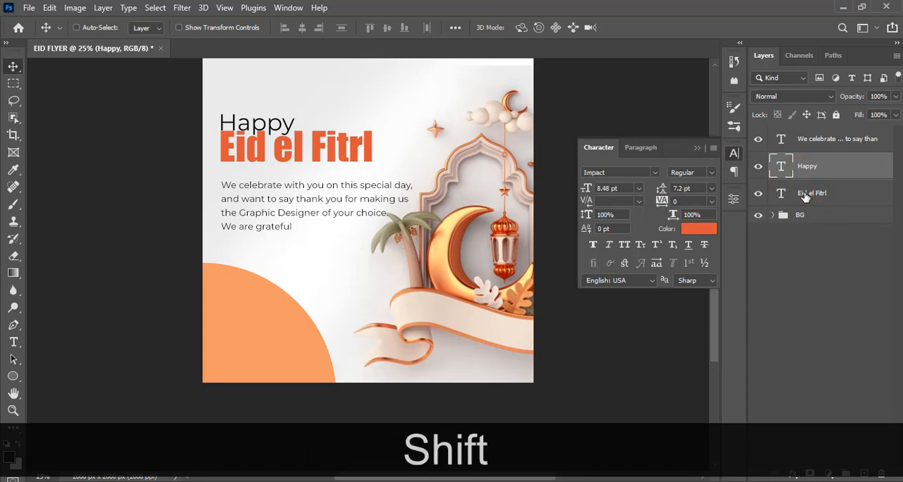
pyautogui.hotkey('shift', 'Down')
pyautogui.hotkey('shift', 'Down')
pyautogui.hotkey('shift', 'Down')
pyautogui.hotkey('shift', 'Down')
pyautogui.hotkey('shift', 'Down')
pyautogui.hotkey('shift', 'Down')
pyautogui.hotkey('shift', 'Down')
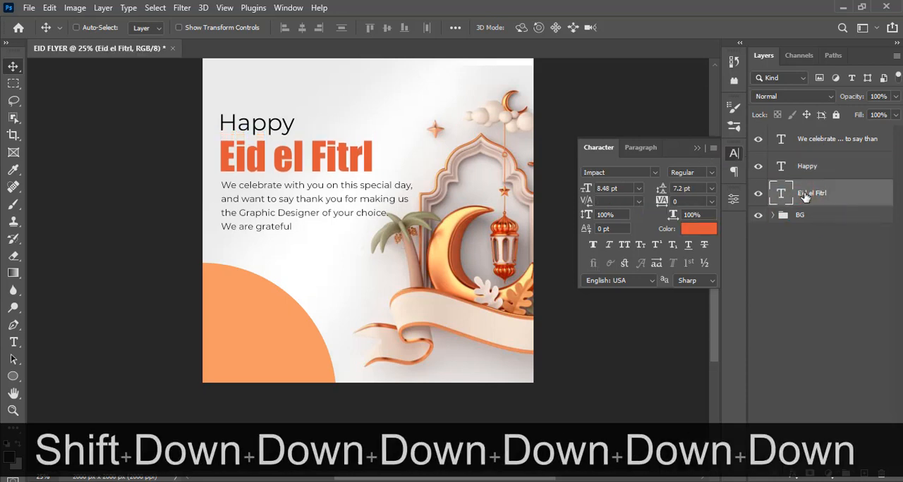
# - Nudge "Eid el Fitrl" and "Happy" up slightly to leave a little more space above the message paragraph
pyautogui.hotkey('shift', 'Up')
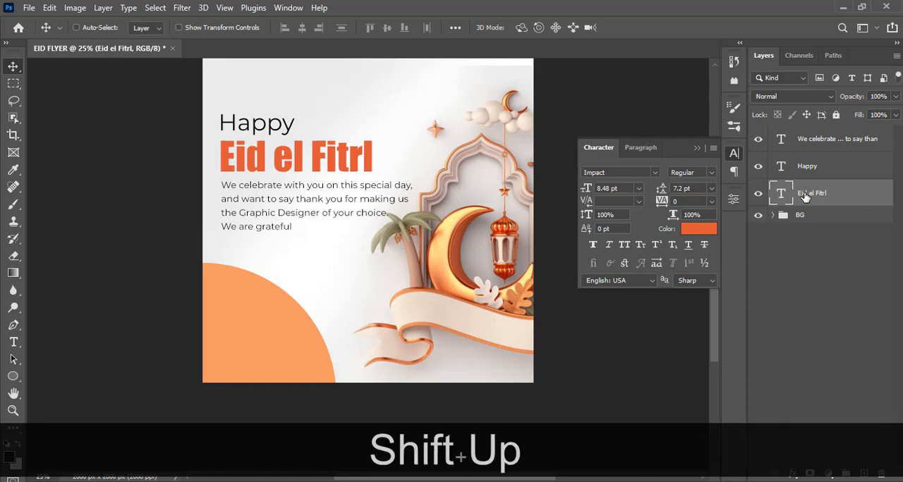
pyautogui.hotkey('shift', 'Up')
pyautogui.hotkey('shift', 'Up')
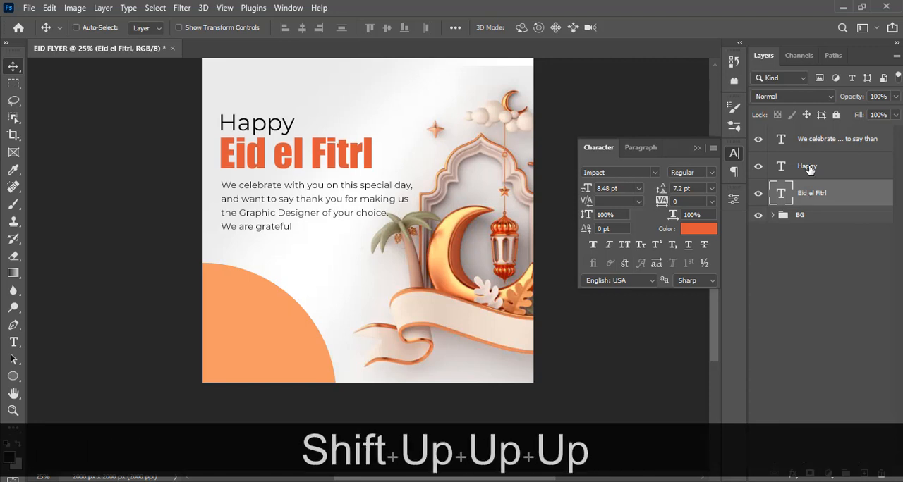
pyautogui.click(809, 169)
pyautogui.hotkey('shift', 'Up')
pyautogui.hotkey('shift', 'Up')
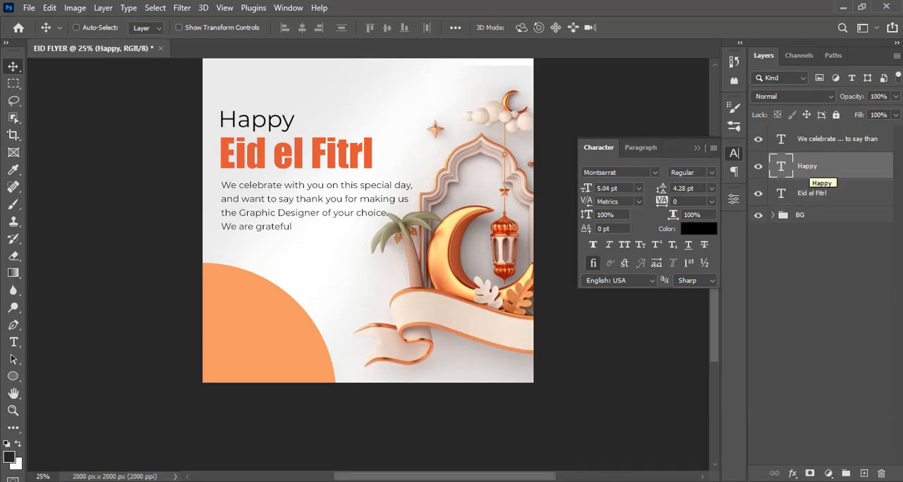
# - Group the "Happy" and "Eid el Fitrl" layers and name the group eid
pyautogui.keyDown('ctrl'); pyautogui.click(818, 144); pyautogui.keyUp('ctrl')
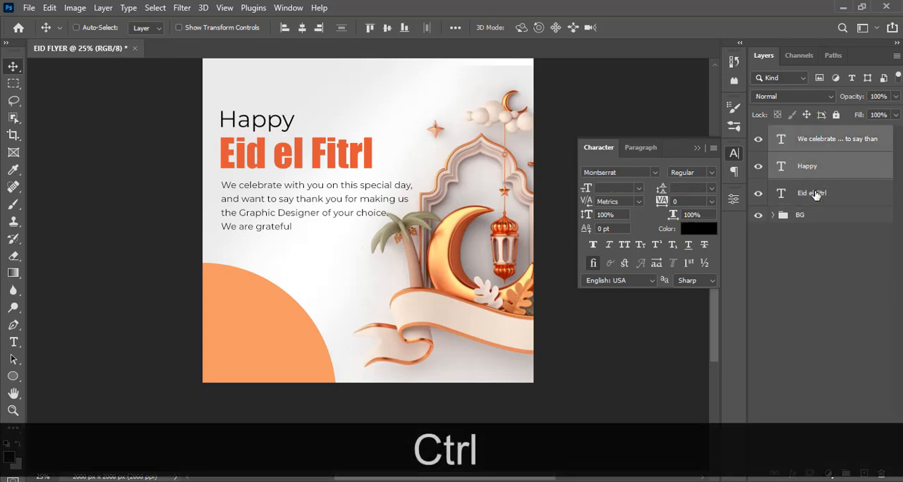
pyautogui.keyDown('ctrl'); pyautogui.click(816, 180); pyautogui.keyUp('ctrl')
pyautogui.hotkey('ctrl', 'g')
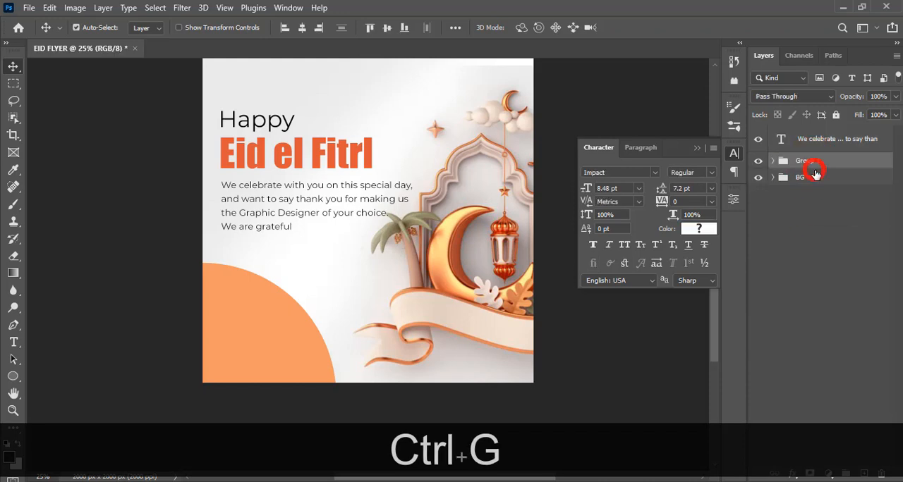
pyautogui.doubleClick(810, 164)
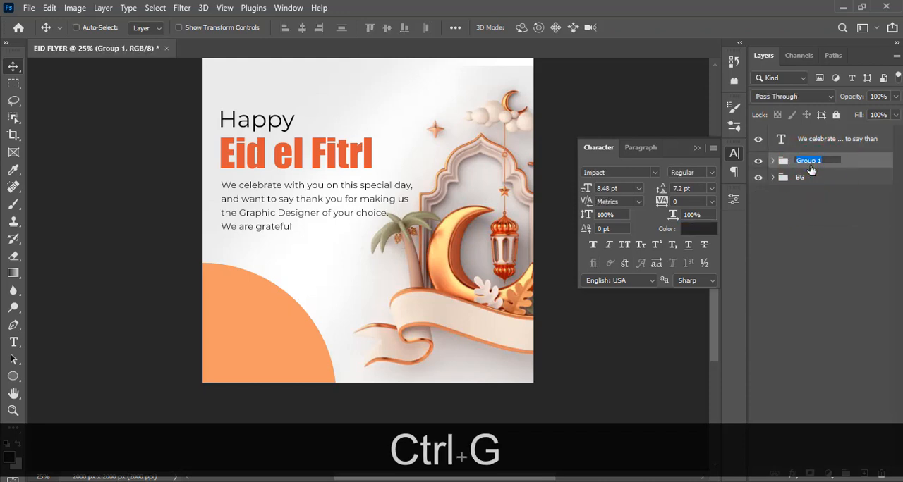
pyautogui.write('eid')
pyautogui.press('Return')
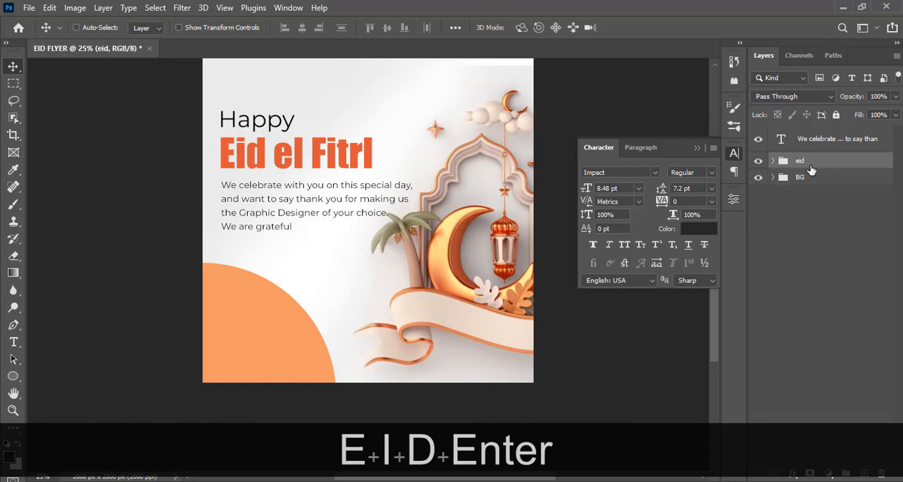
# - Put the message paragraph layer in its own group named MESSAGE and collapse the group
pyautogui.click(806, 140)
pyautogui.hotkey('ctrl', 'g')
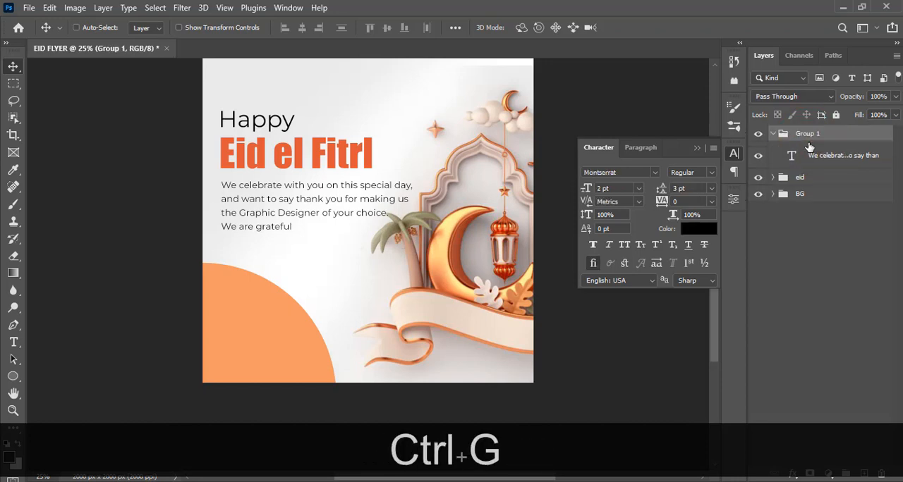
pyautogui.press('capslock')
pyautogui.doubleClick(807, 134)
pyautogui.write('ME')
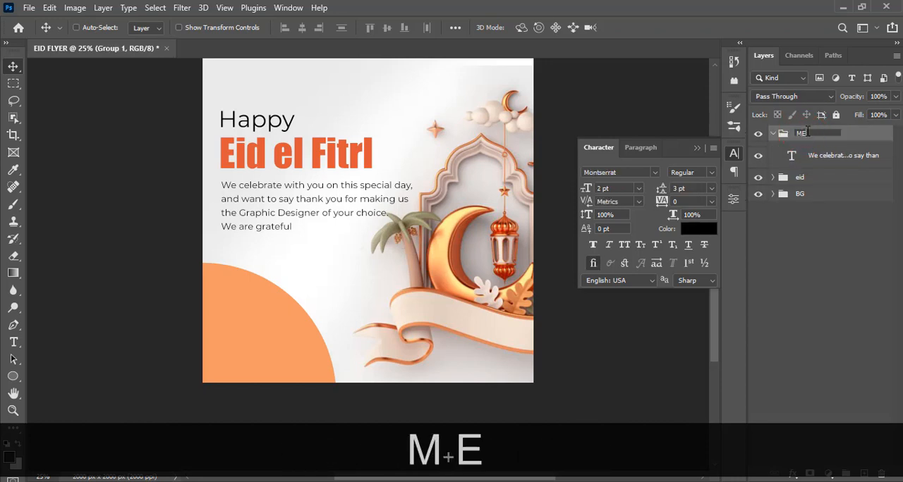
pyautogui.write('SSAGE')
pyautogui.press('Return')
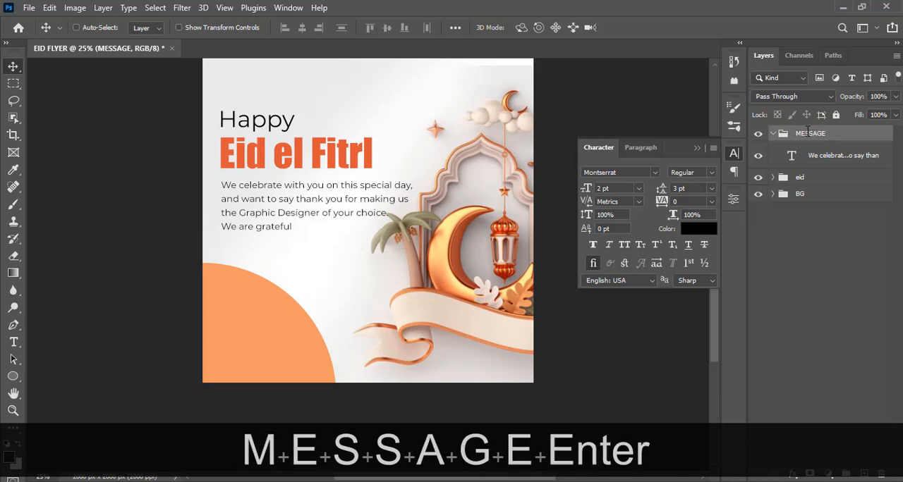
pyautogui.click(772, 134)
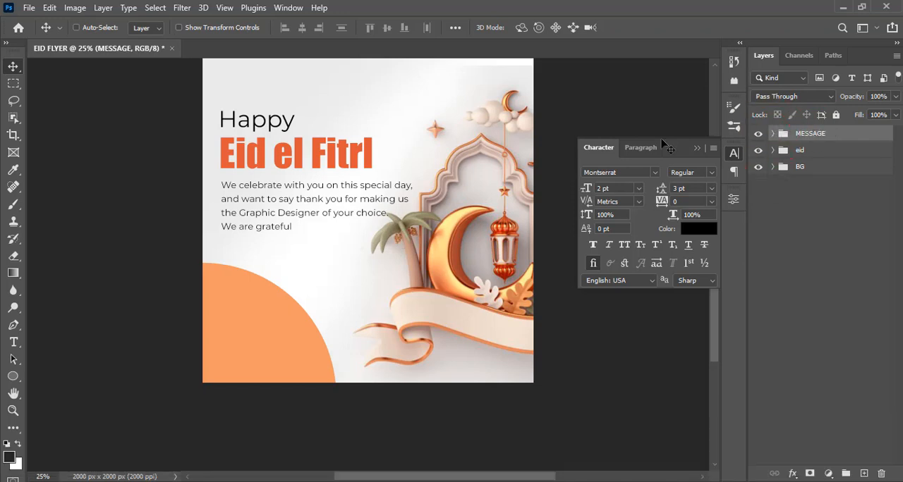
# - Switch to File Explorer and place LOGO1 copy.png from the EID 2 folder into the flyer
pyautogui.hotkey('alt', 'Tab')
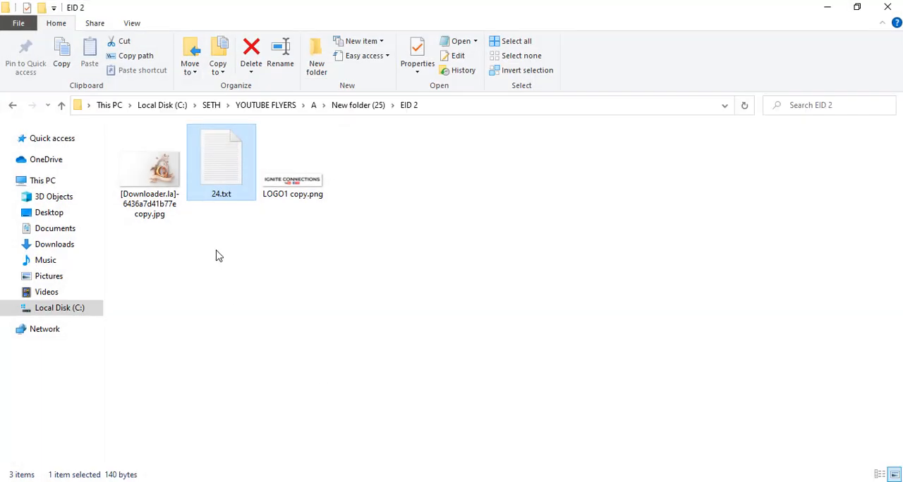
pyautogui.click(282, 178)
pyautogui.moveTo(320, 244); pyautogui.dragTo(319, 319)
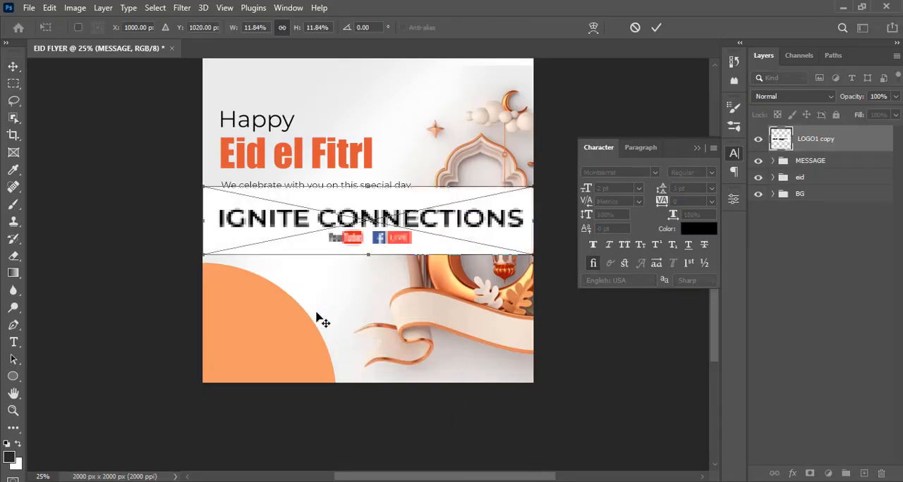
# - Scale the placed logo to about 2.87% and position it just below the last line of the message
pyautogui.moveTo(535, 258); pyautogui.dragTo(302, 248)
pyautogui.hotkey('ctrl', 'h')
pyautogui.hotkey('shift', 'Down')
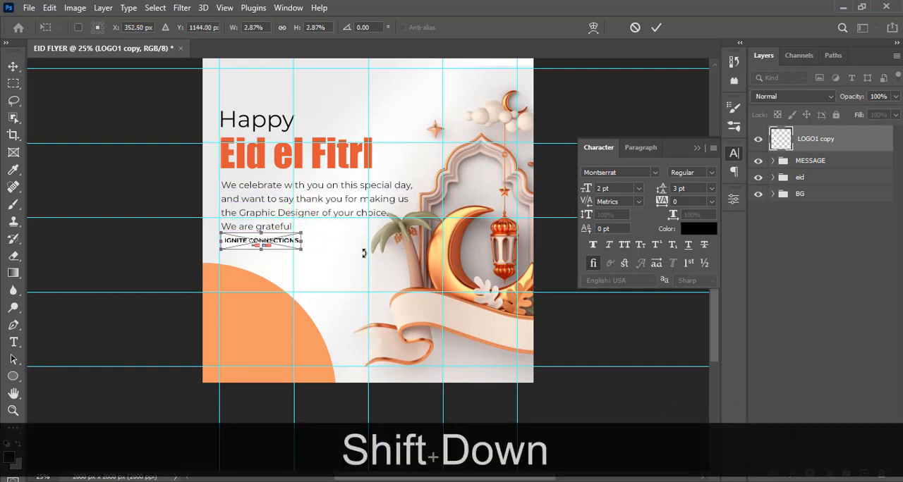
pyautogui.hotkey('shift', 'Down')
pyautogui.hotkey('shift', 'Down')
pyautogui.press('Return')
pyautogui.hotkey('ctrl', 'h')
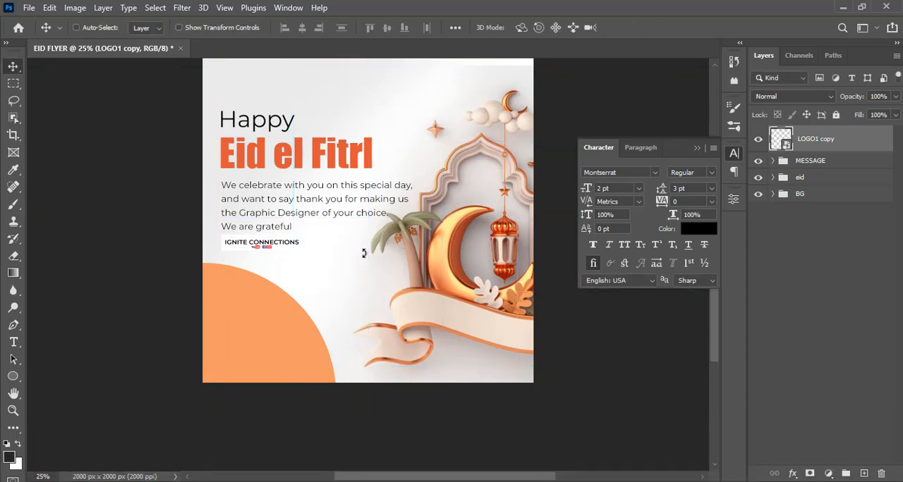
# - Show the guides and nudge the logo left until its text lines up with the left margin guide
pyautogui.press('ctrl')
pyautogui.hotkey('ctrl', 'h')
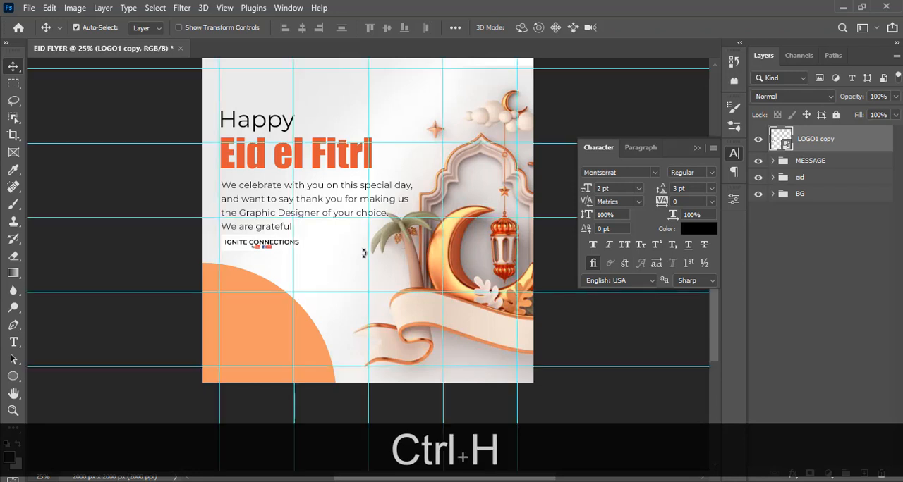
pyautogui.press('Left')
pyautogui.press('Left')
pyautogui.press('Left')
pyautogui.press('Left')
pyautogui.press('Left')
pyautogui.press('Left')
pyautogui.press('Left')
pyautogui.press('Left')
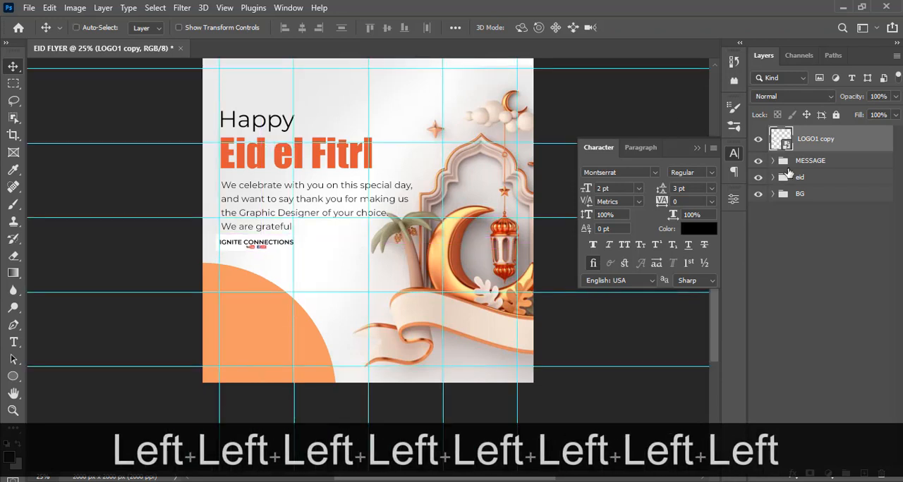
# - Nudge the MESSAGE and eid groups left to align their text with the left margin guide, and hide the guides
pyautogui.click(810, 161)
pyautogui.press('Left')
pyautogui.press('Left')
pyautogui.press('Left')
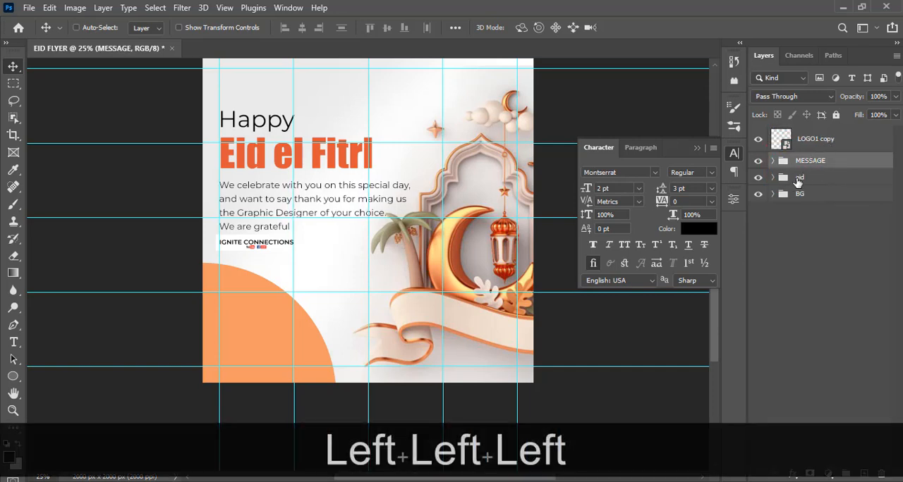
pyautogui.click(797, 179)
pyautogui.press('Left')
pyautogui.press('Left')
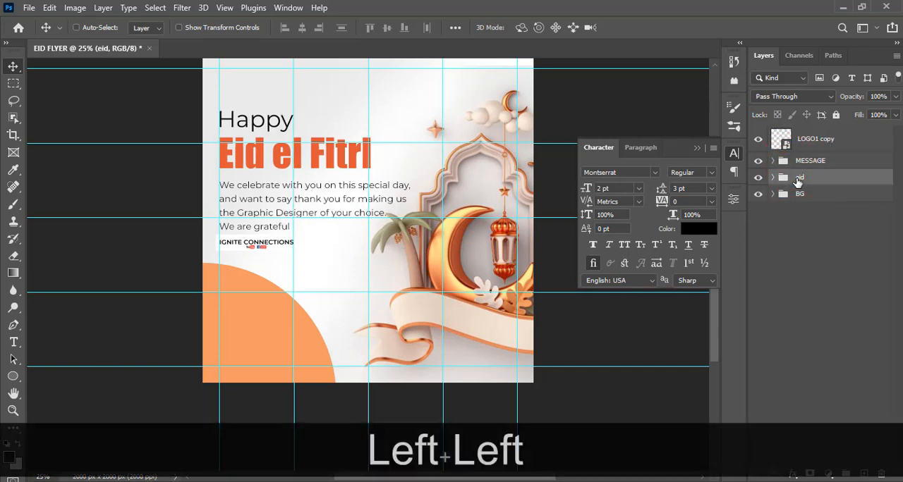
pyautogui.hotkey('ctrl', 'h')
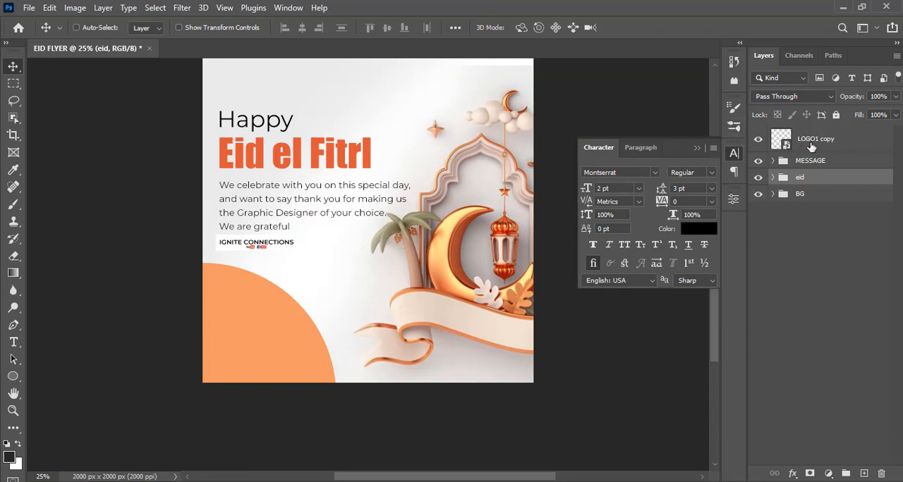
# - Nudge the logo layer down slightly to leave more space below the message paragraph
pyautogui.click(811, 146)
pyautogui.press('Down')
pyautogui.press('Down')
pyautogui.press('Down')
pyautogui.press('Down')
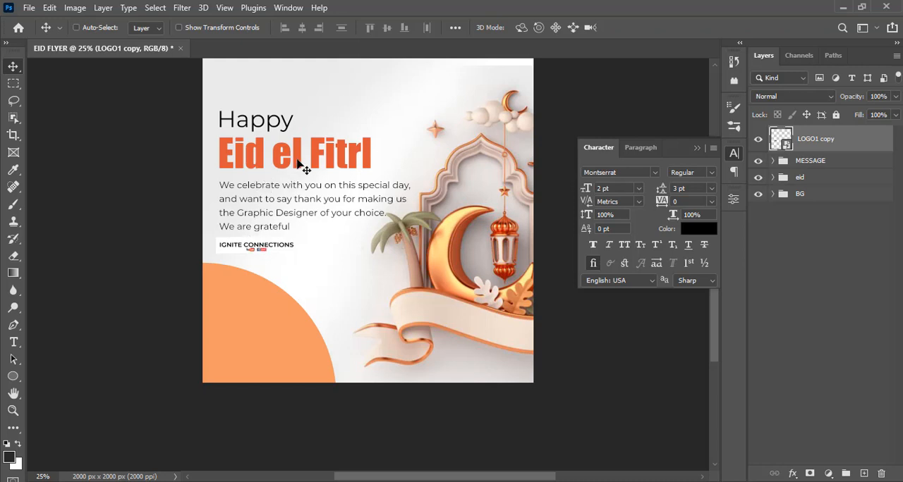
# - Put the logo layer in its own group named LOGO
pyautogui.click(821, 142)
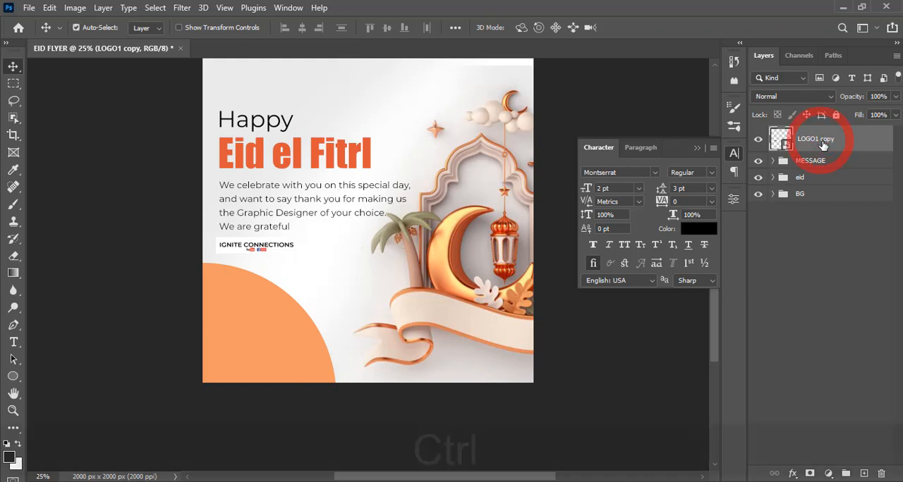
pyautogui.hotkey('ctrl', 'g')
pyautogui.doubleClick(804, 134)
pyautogui.write('LOGO')
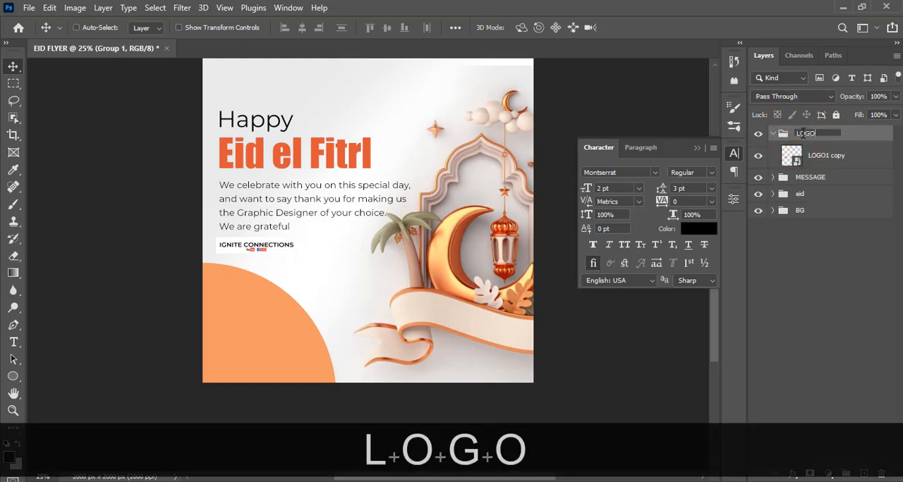
pyautogui.press('Return')
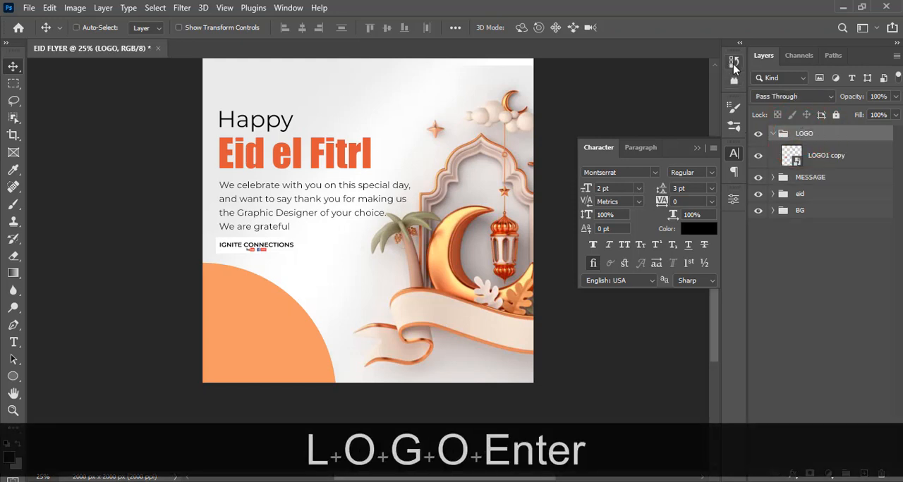
# - Add a Curves adjustment layer in the LOGO group with the black point at input 30, output 0, and Hard Light blending
pyautogui.click(828, 474)
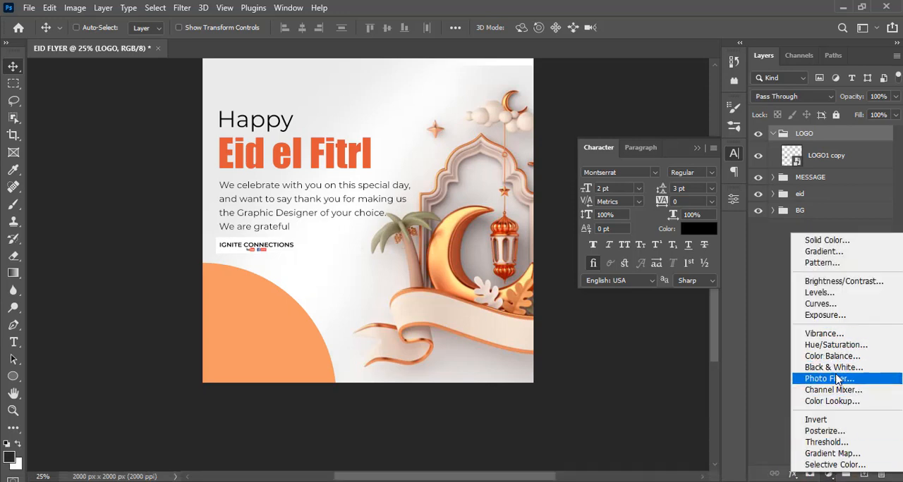
pyautogui.click(822, 304)
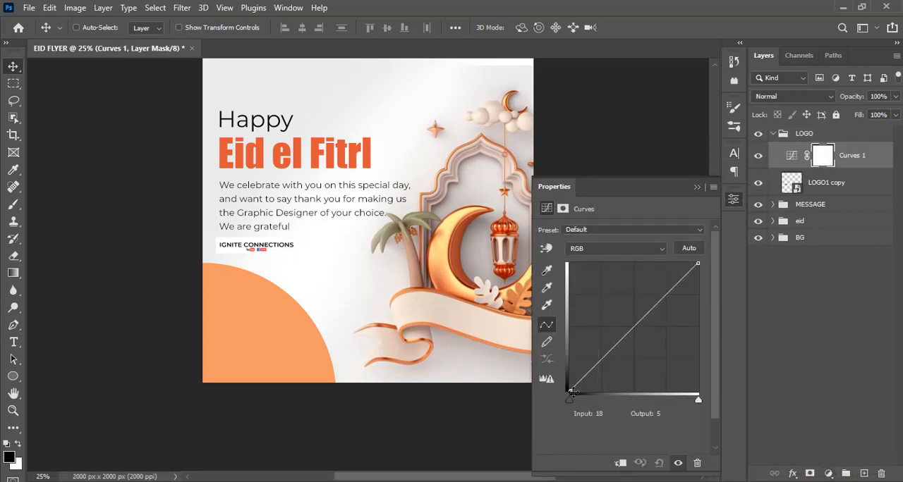
pyautogui.moveTo(569, 400); pyautogui.dragTo(585, 402)
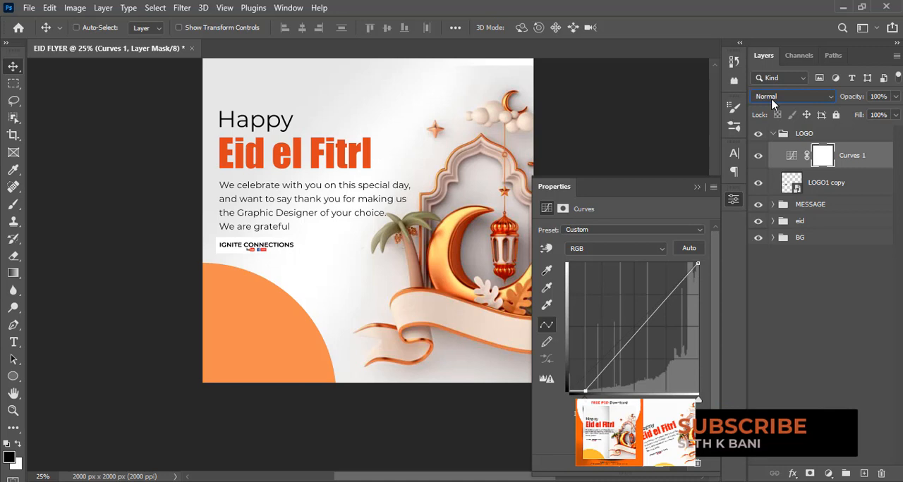
pyautogui.click(772, 99)
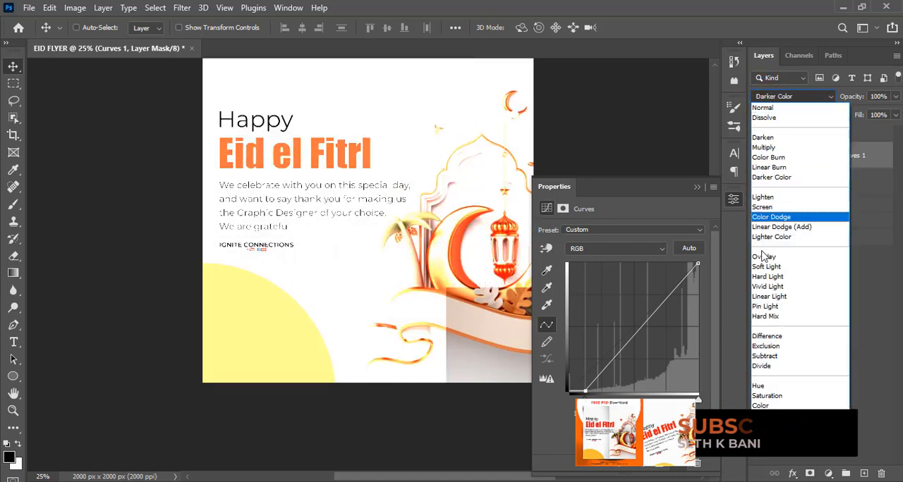
pyautogui.click(763, 276)
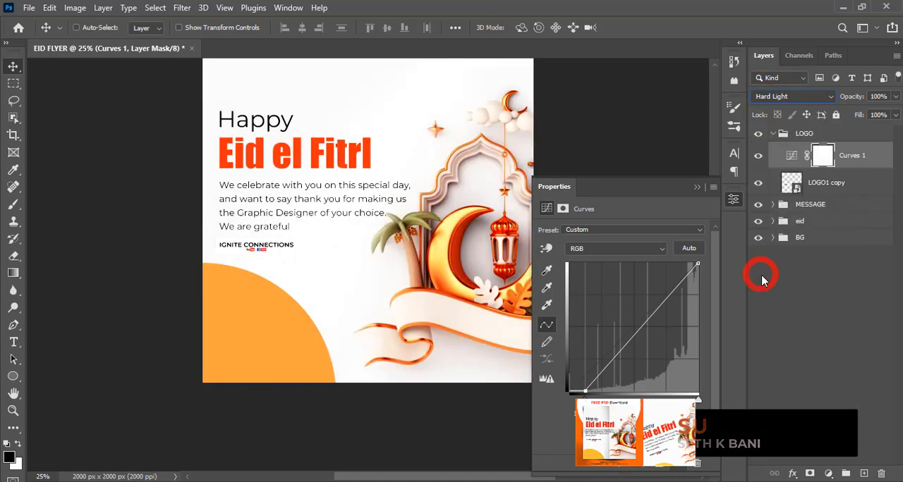
pyautogui.click(696, 188)
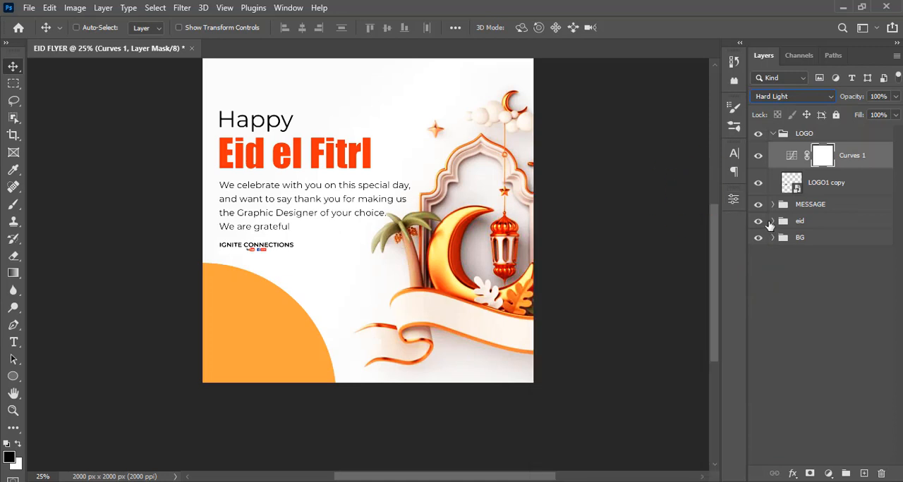